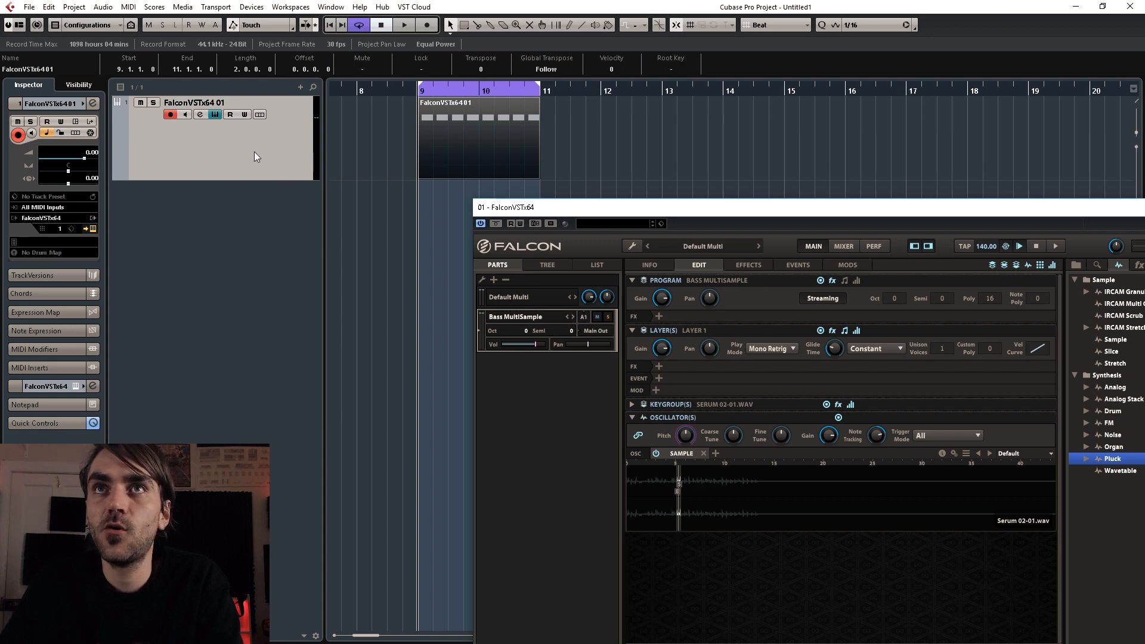
Add one MIDI track below the Falcon instrument track.
right_click(254, 152)
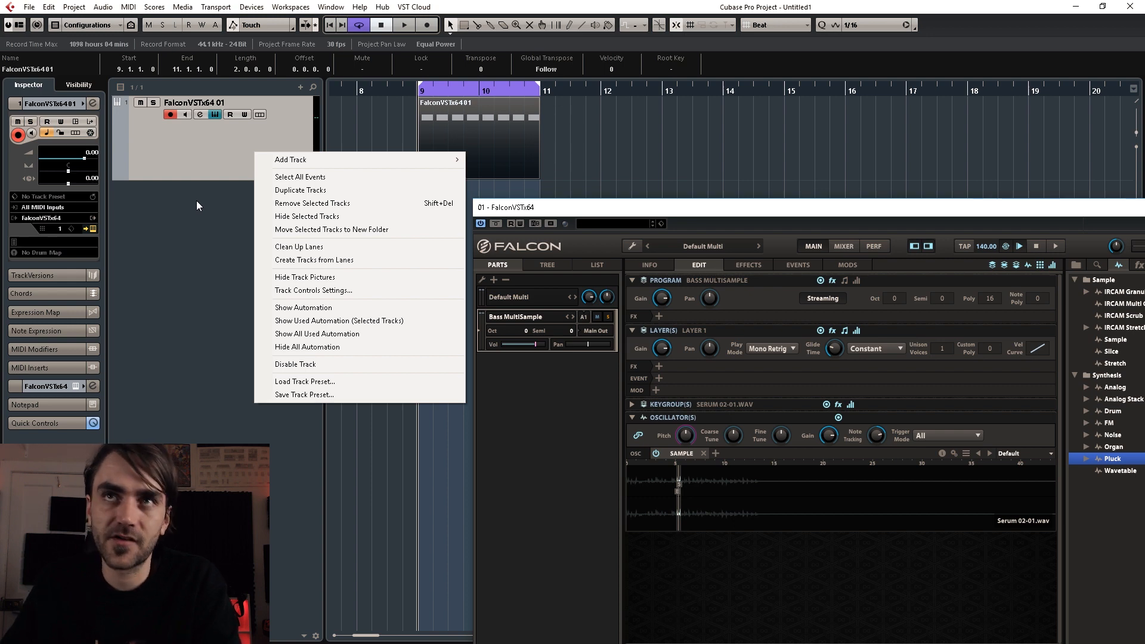
click(200, 176)
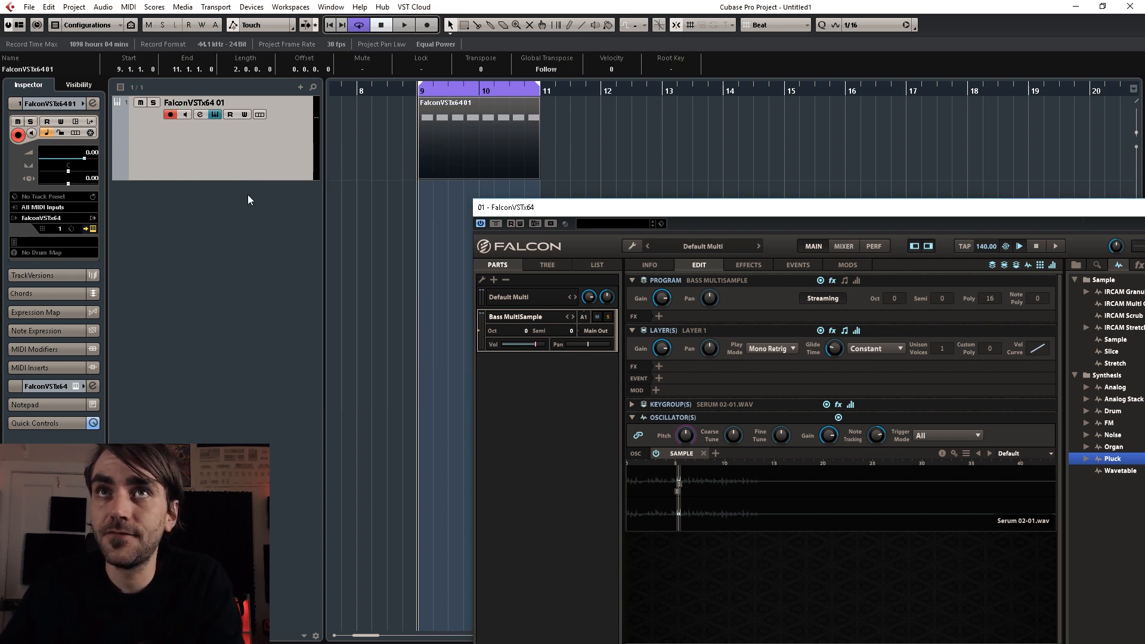
right_click(252, 153)
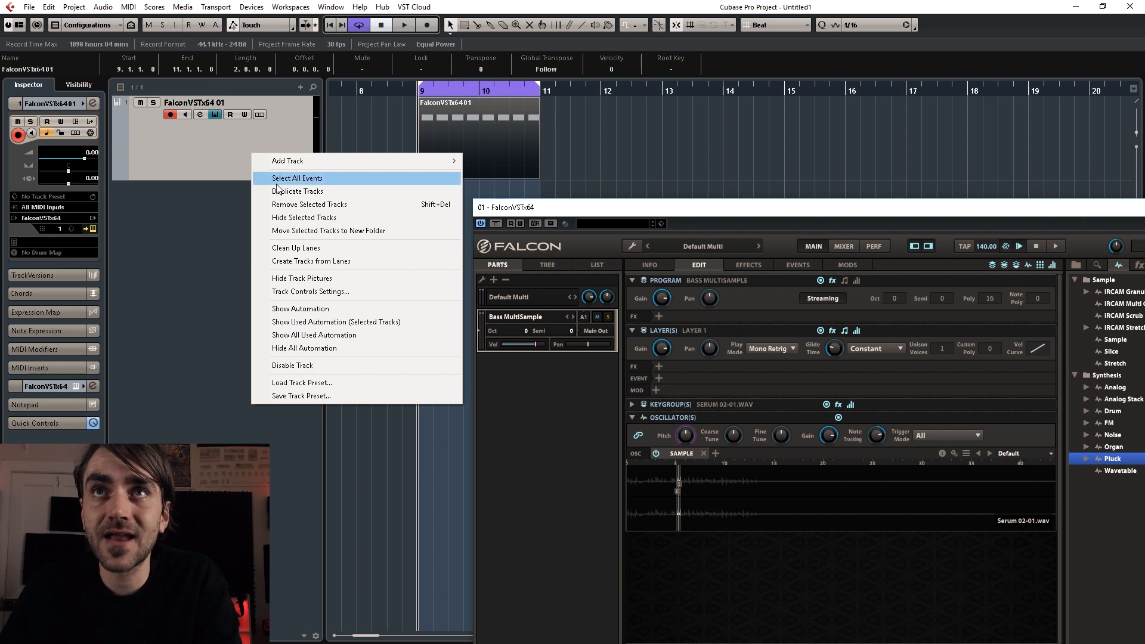
mouse_move(298, 161)
click(477, 188)
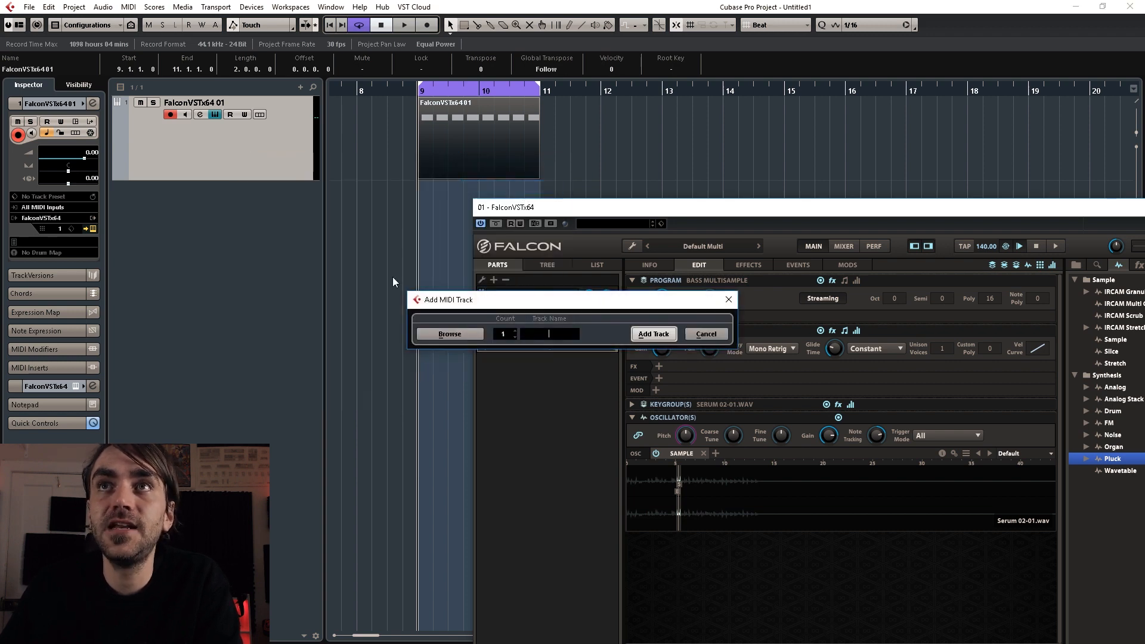
key(Return)
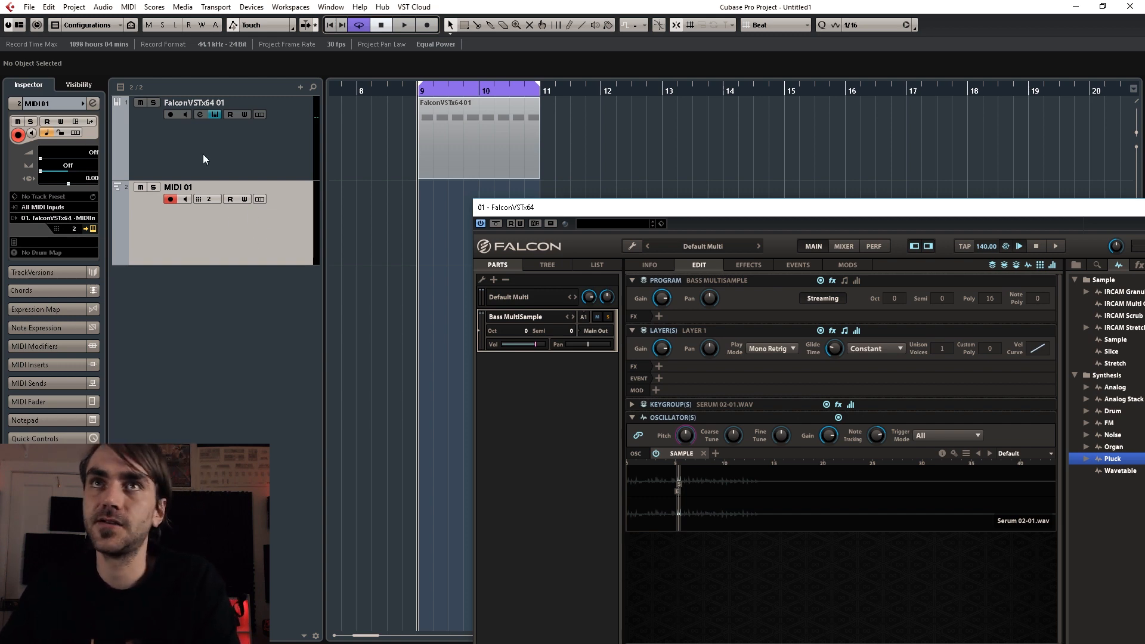
Add a second MIDI track below MIDI 01 and remove it again.
right_click(223, 249)
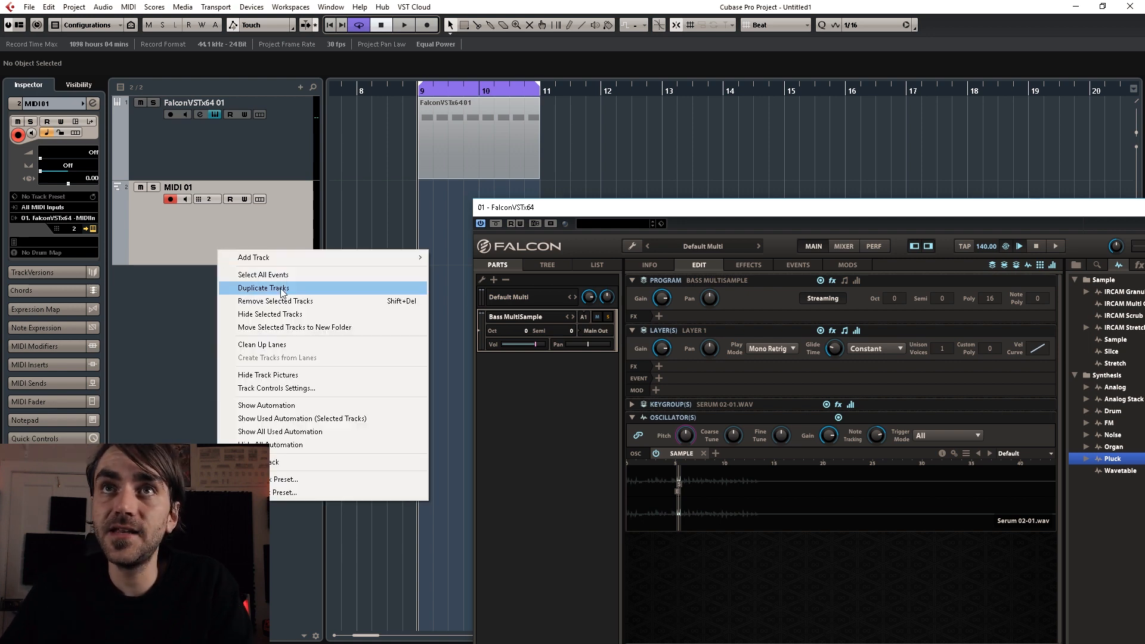
mouse_move(299, 257)
click(471, 285)
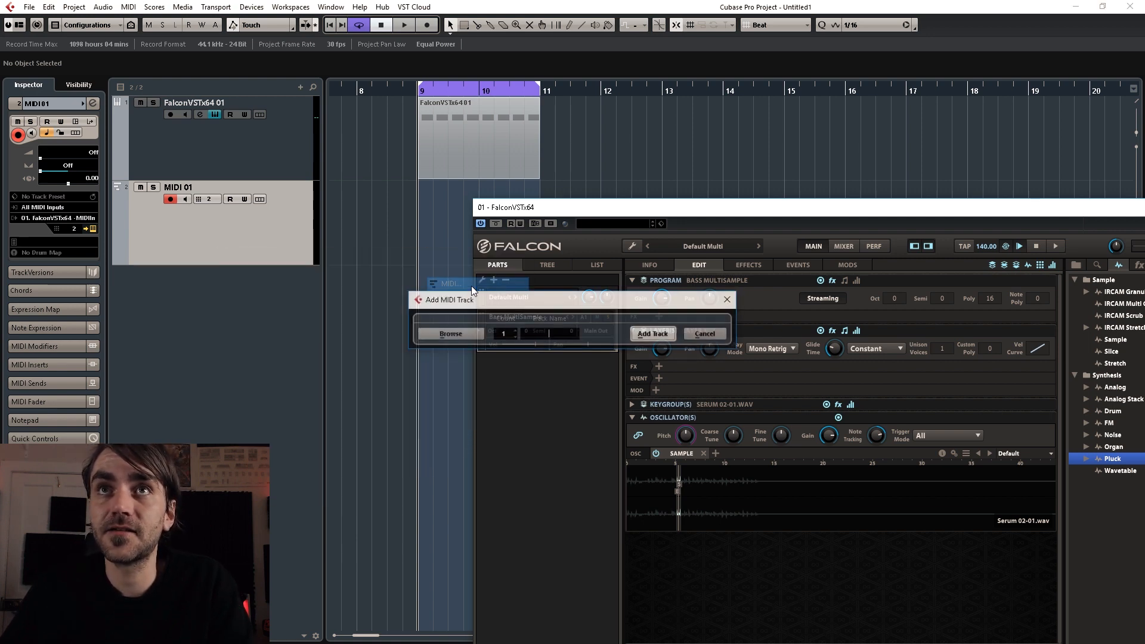
click(653, 334)
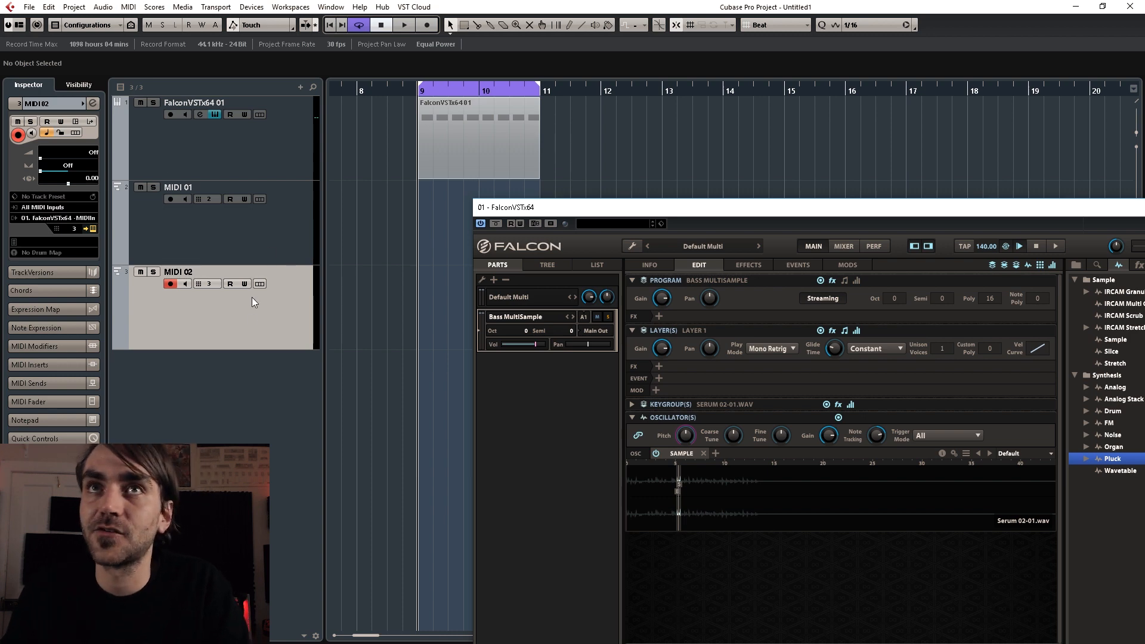
right_click(250, 321)
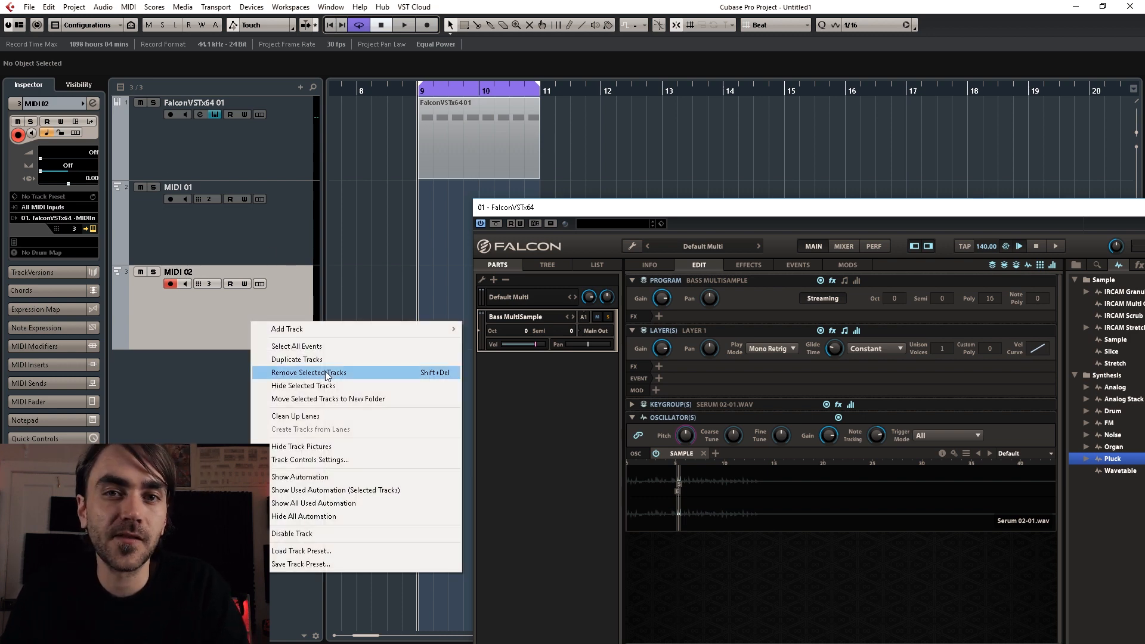
click(326, 373)
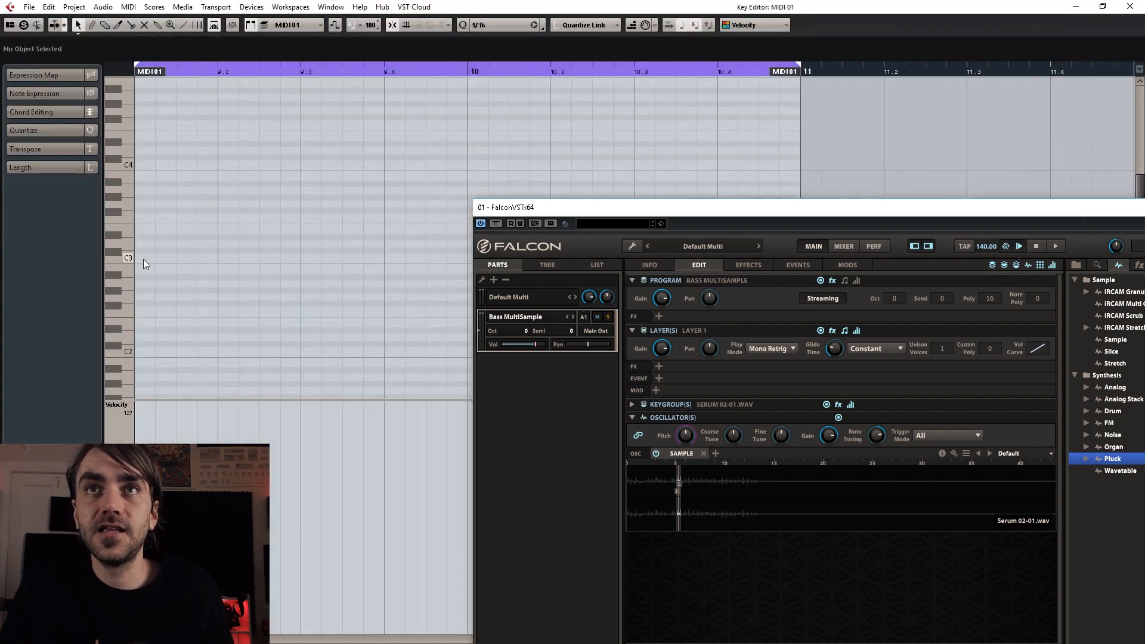
Draw short C3 notes on each of the four beats of bar 9 in the MIDI 01 part.
click(143, 257)
click(220, 257)
click(303, 257)
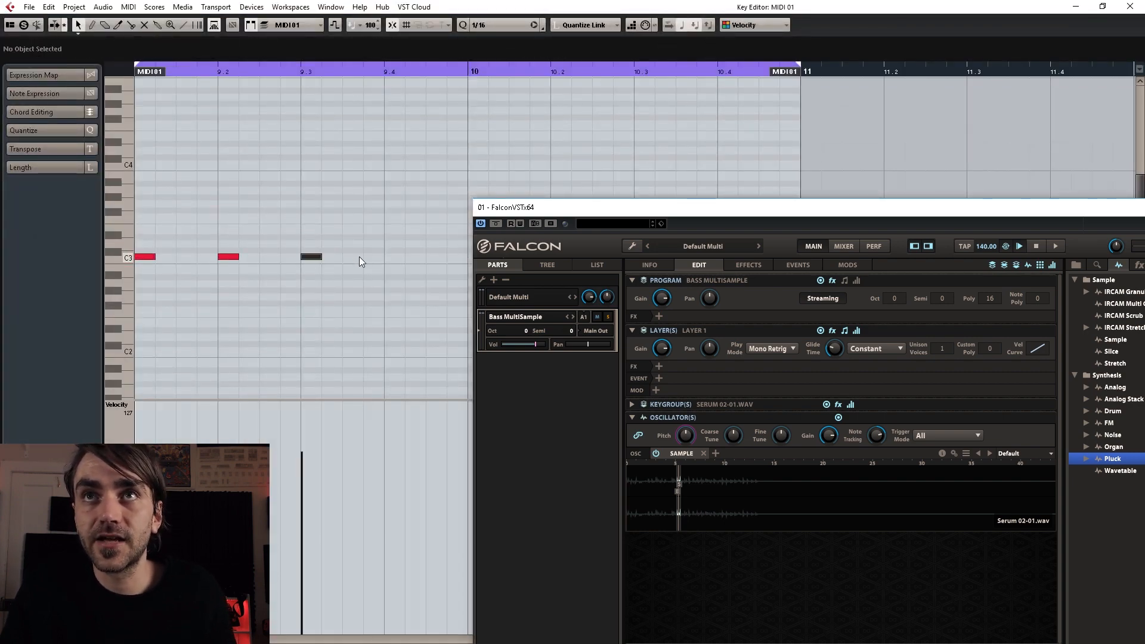
click(388, 257)
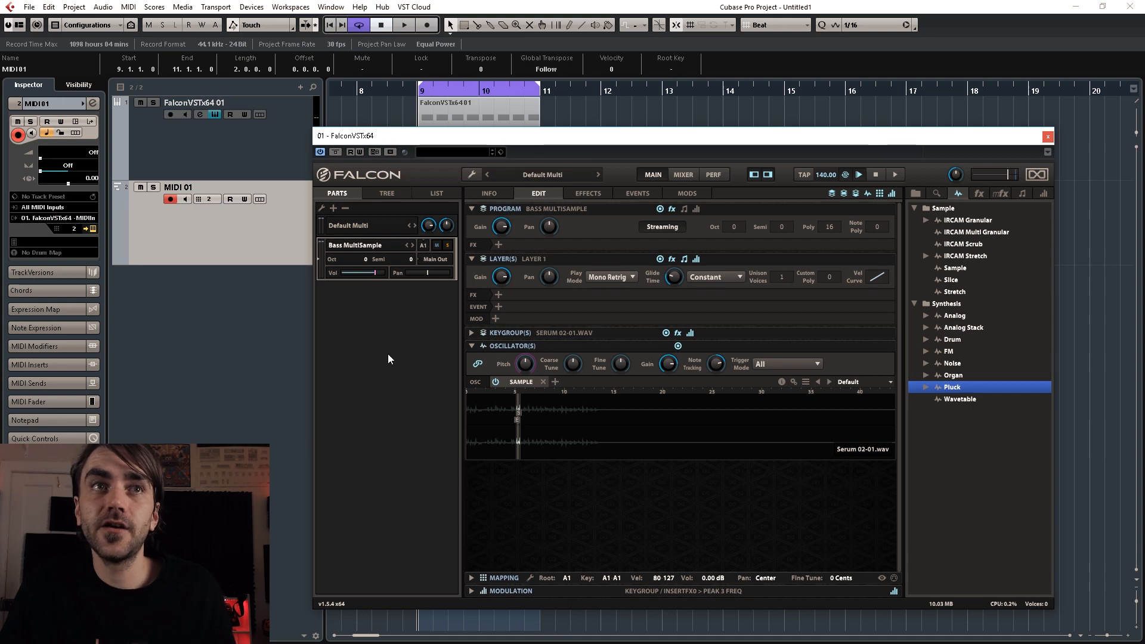
Add an empty second part in Falcon and place a Drum oscillator in it on key C2.
click(334, 209)
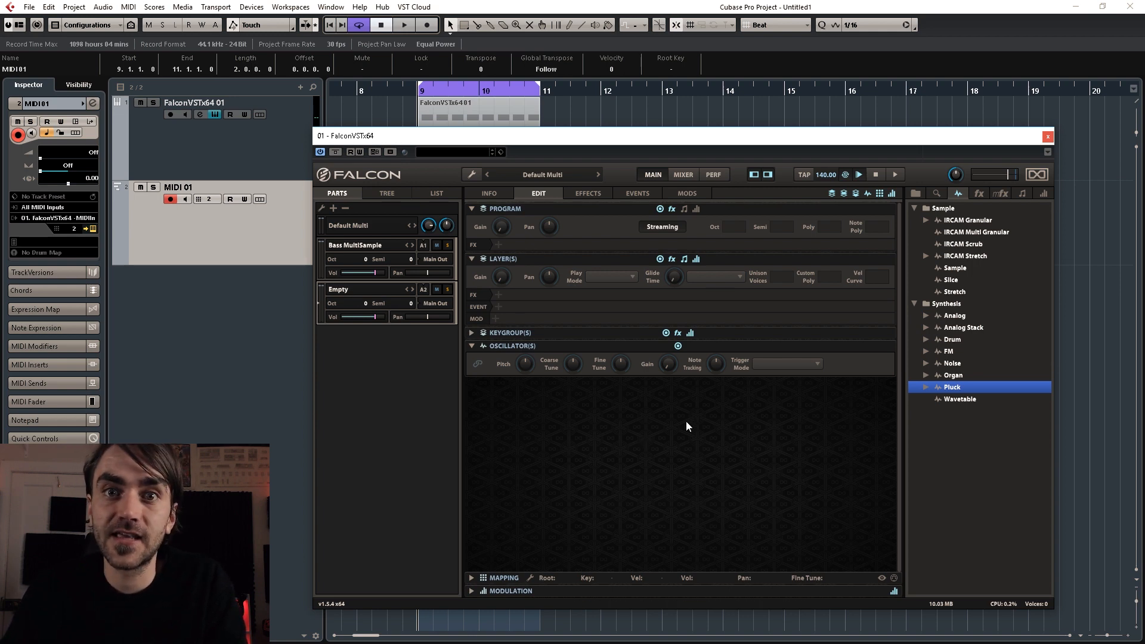
click(952, 340)
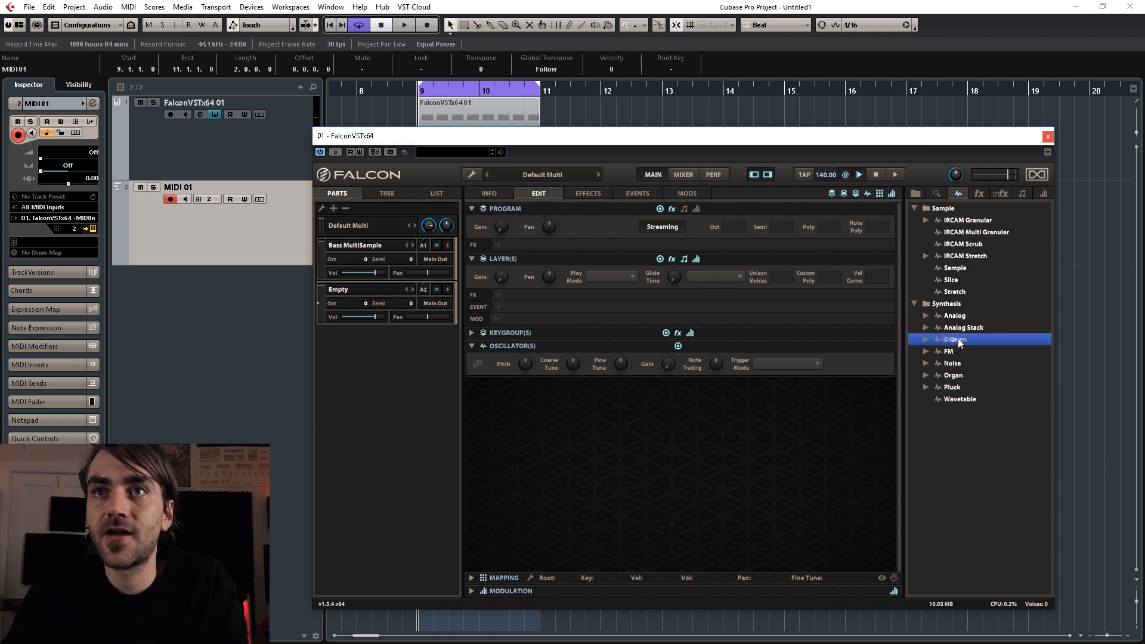
drag(957, 338, 632, 548)
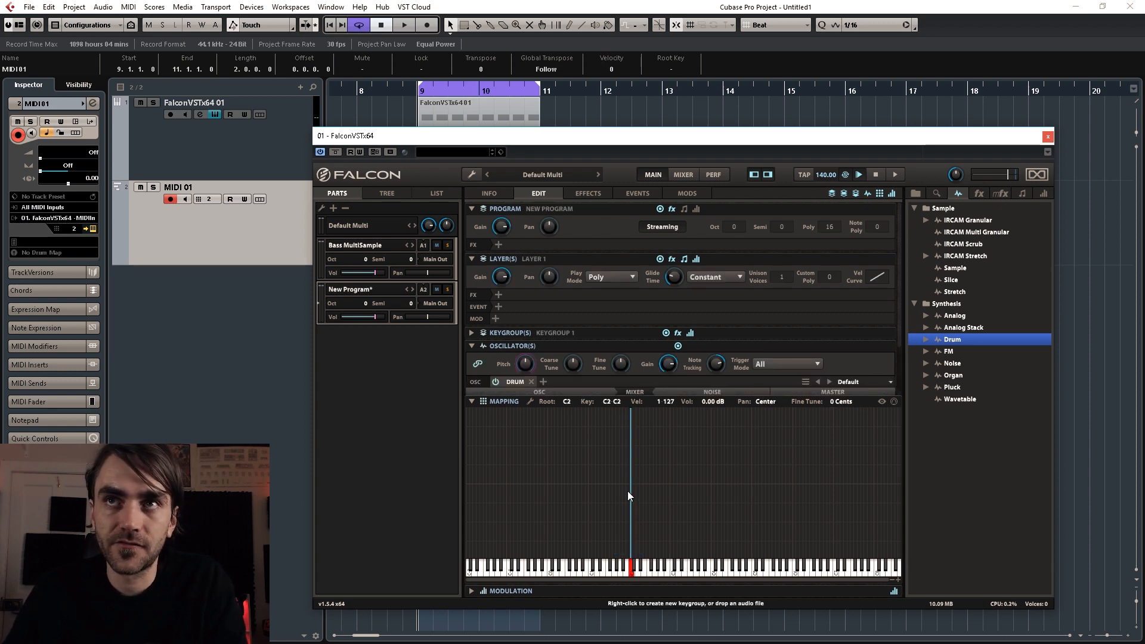
click(473, 402)
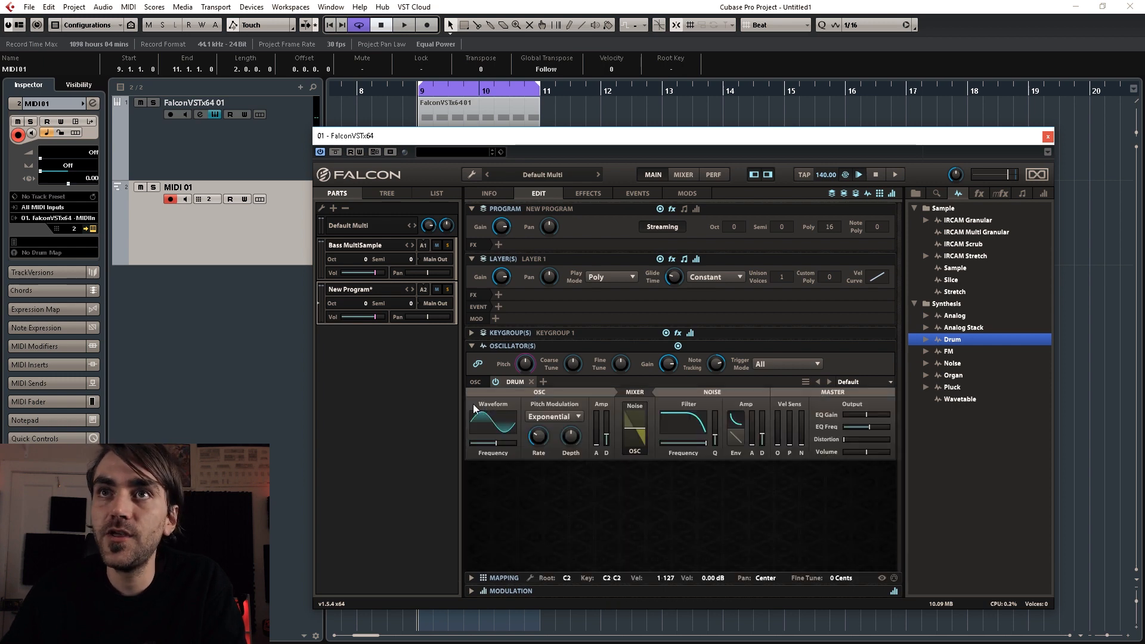
Set the Drum oscillator's mixer fully to OSC without noise, lower its frequency to about 53.7 Hz, and audition it.
mouse_move(496, 449)
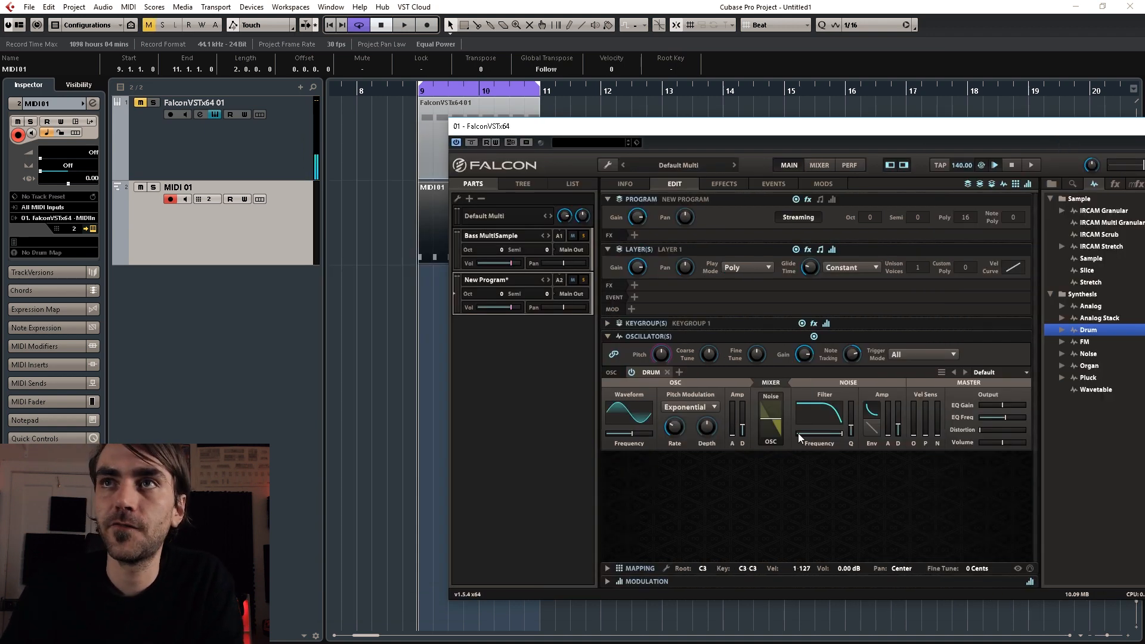
mouse_move(775, 425)
mouse_down()
mouse_move(773, 394)
mouse_move(768, 496)
mouse_move(772, 441)
mouse_up()
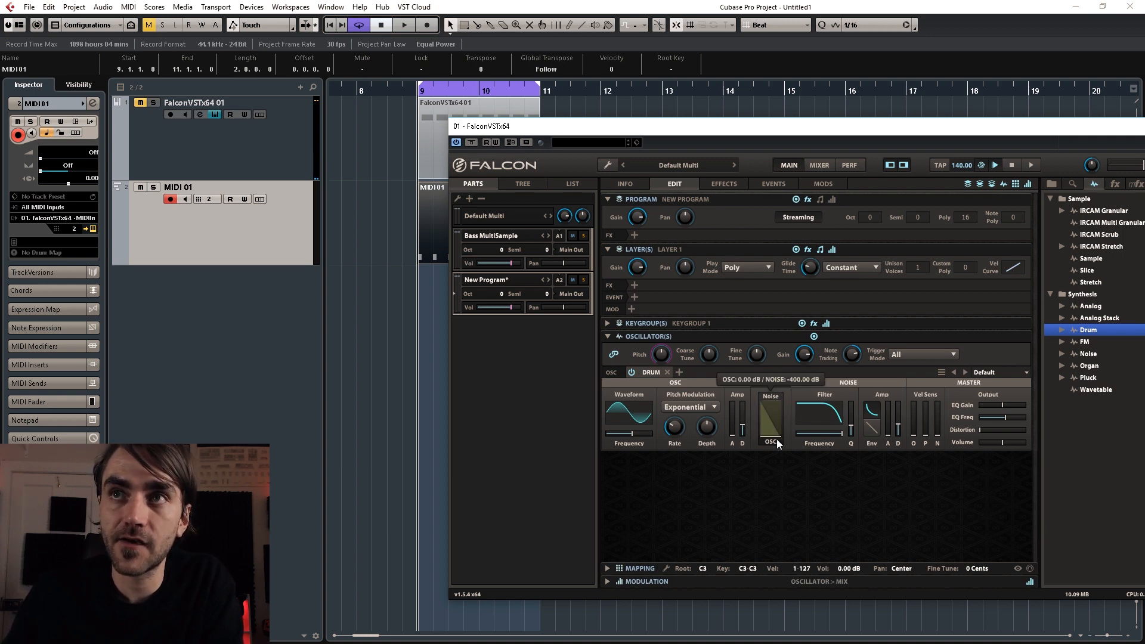
mouse_move(774, 405)
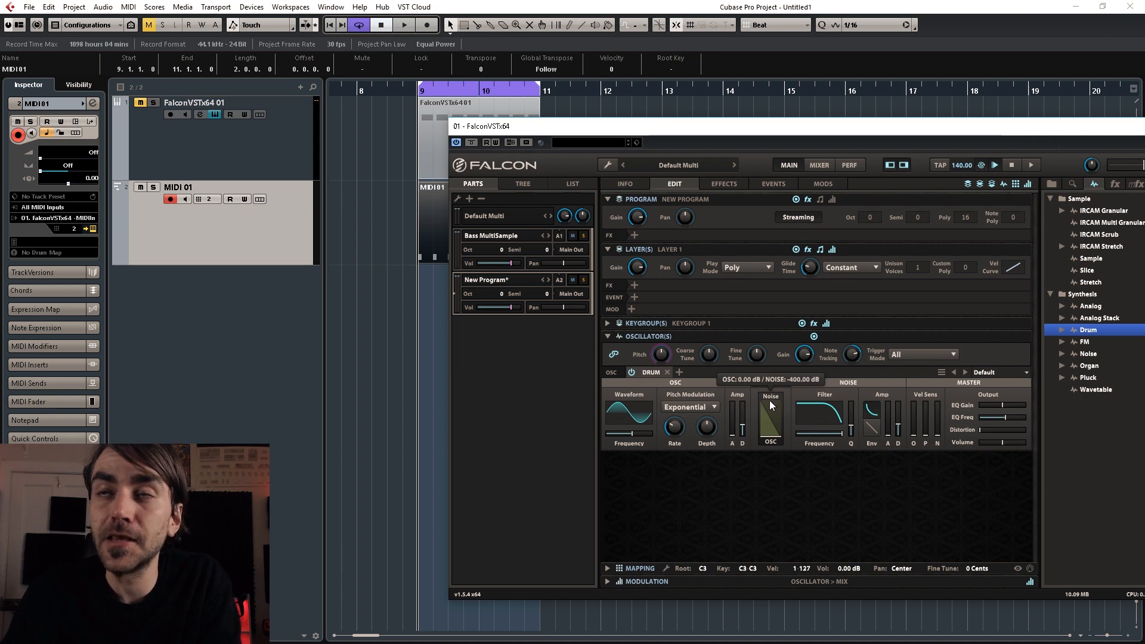
drag(631, 436, 614, 434)
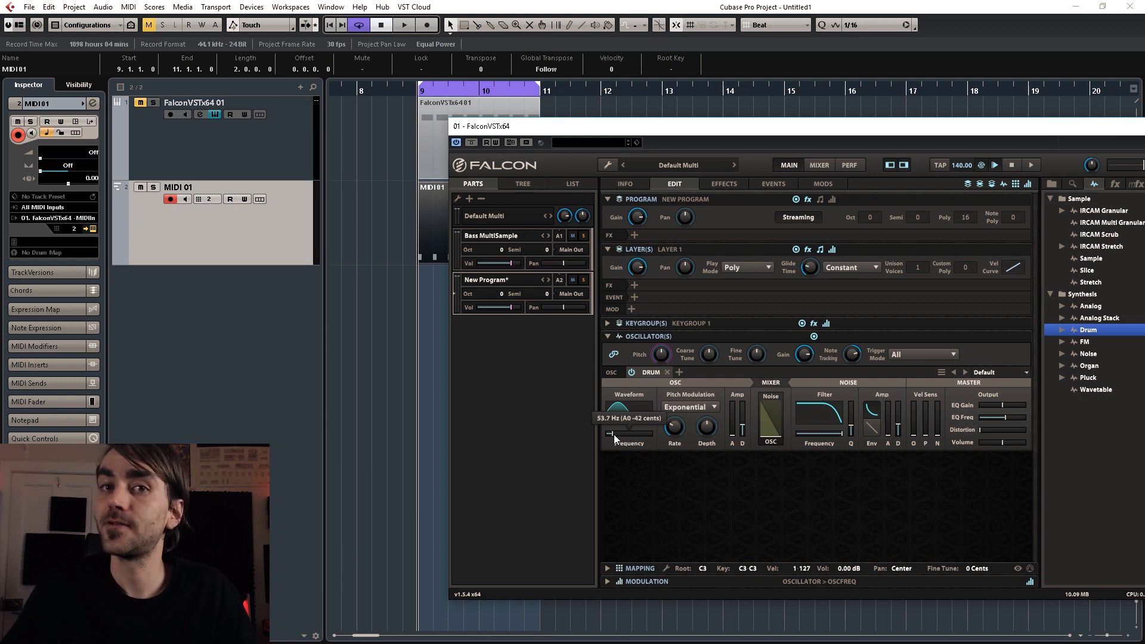
key(space)
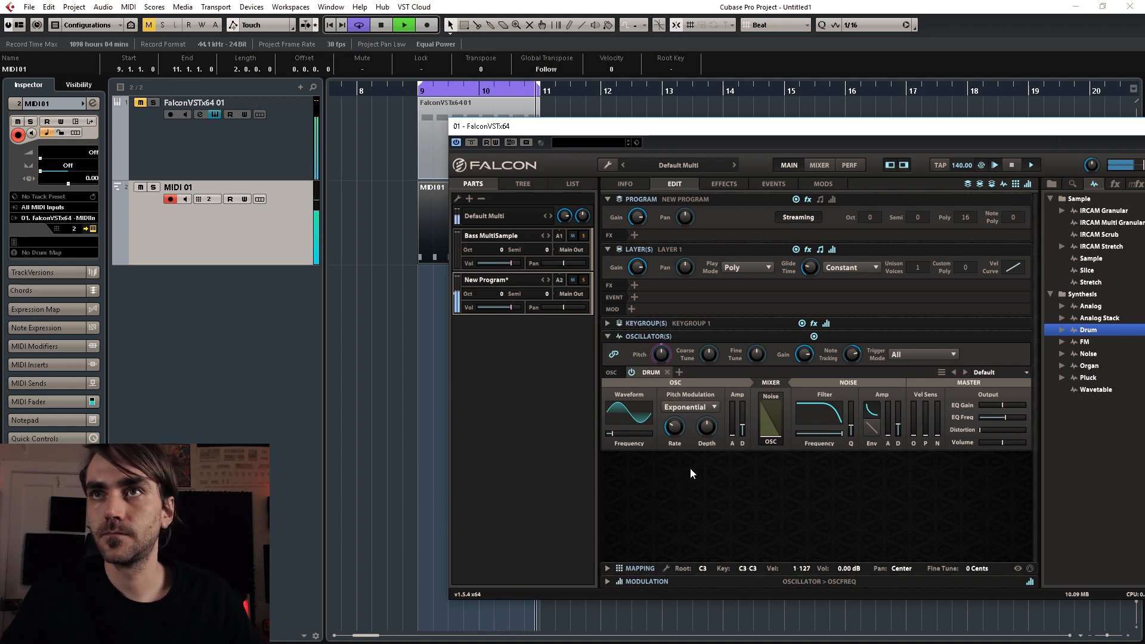
key(space)
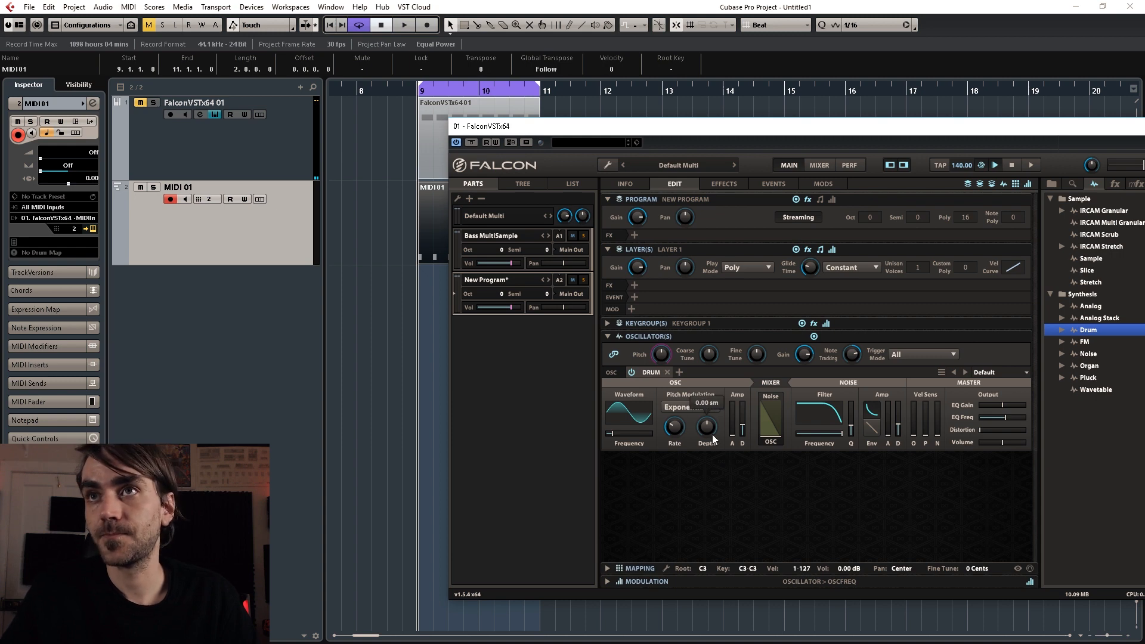
Raise the Drum oscillator's pitch modulation depth and adjust its rate to about 16 ms while auditioning the loop.
click(709, 418)
drag(716, 372, 718, 360)
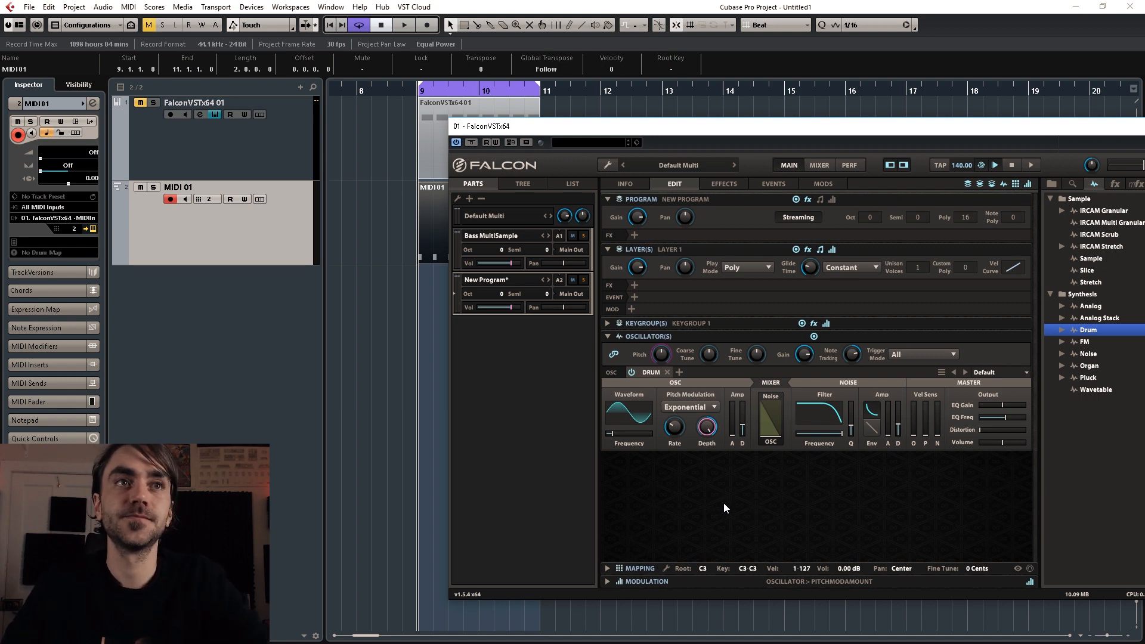
key(space)
drag(707, 435, 710, 471)
drag(673, 425, 705, 425)
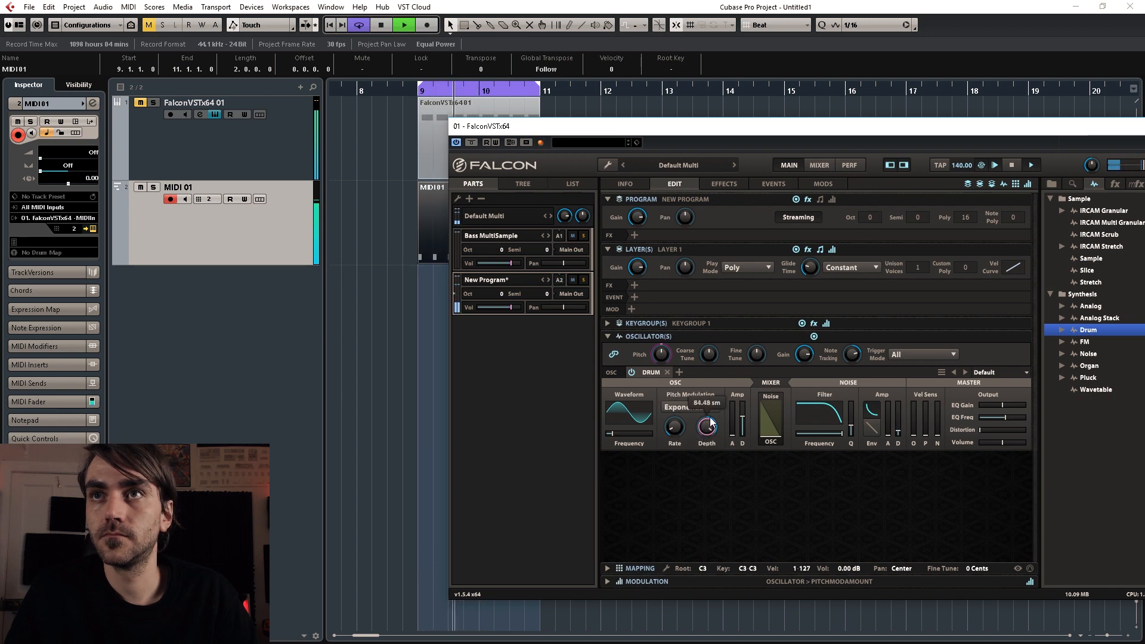
click(675, 428)
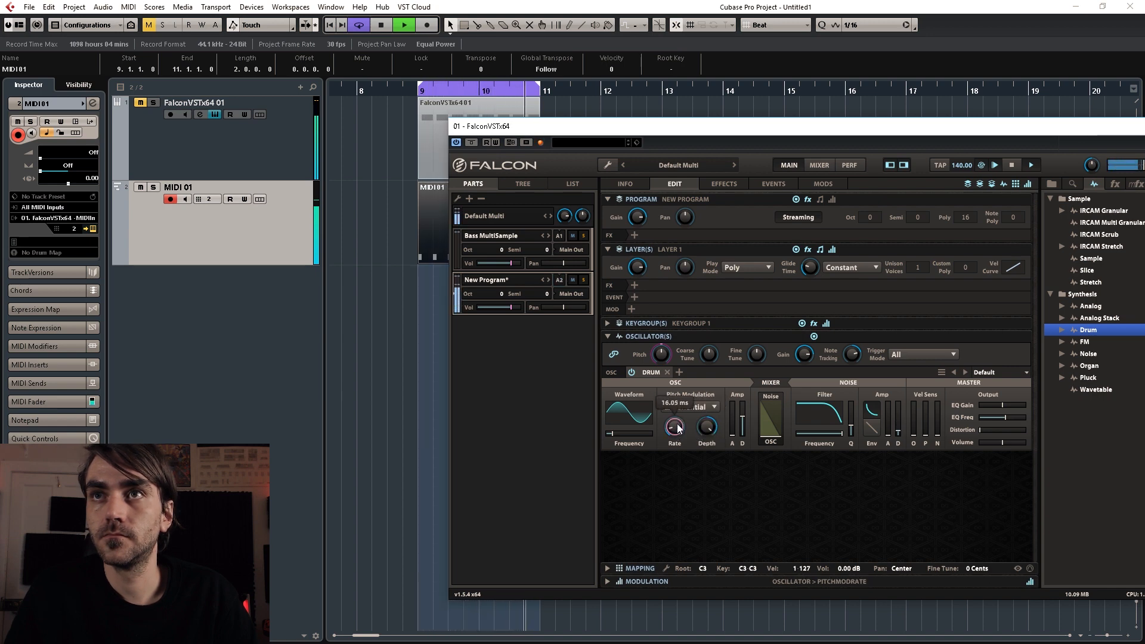
drag(678, 432, 701, 430)
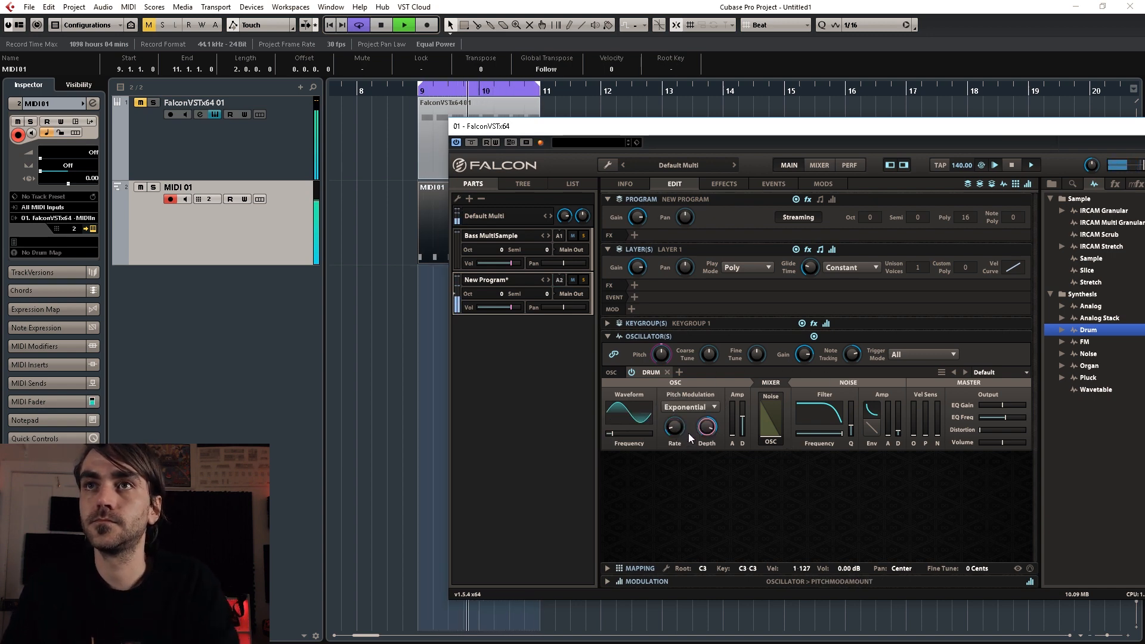
key(space)
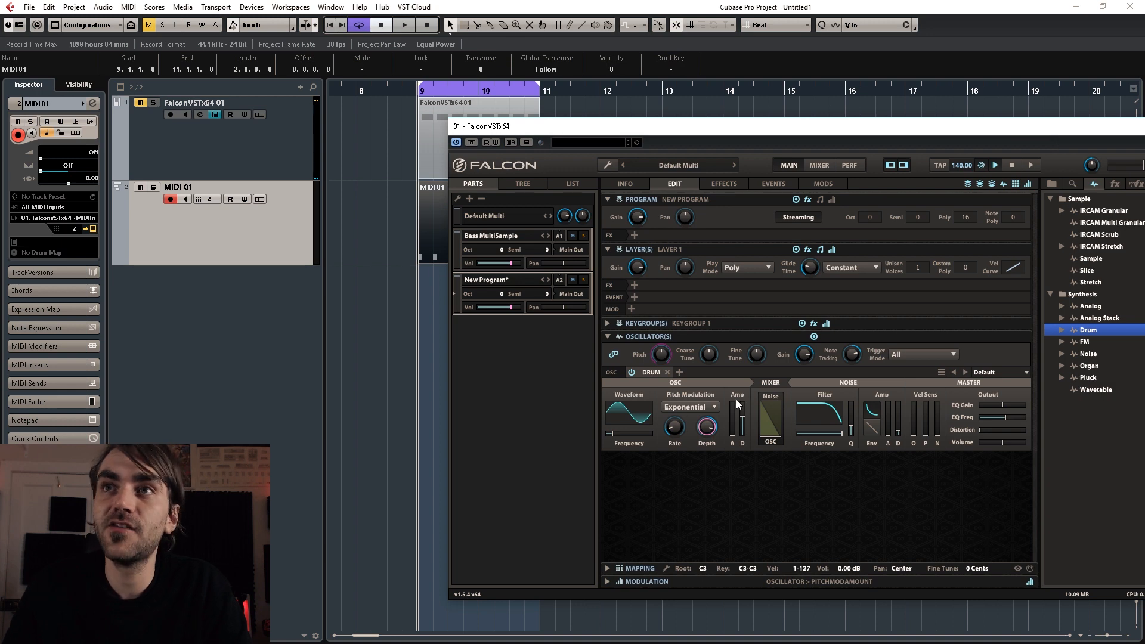
Assign a DAHDSR envelope from the modulator list to the Drum oscillator's gain.
mouse_move(731, 408)
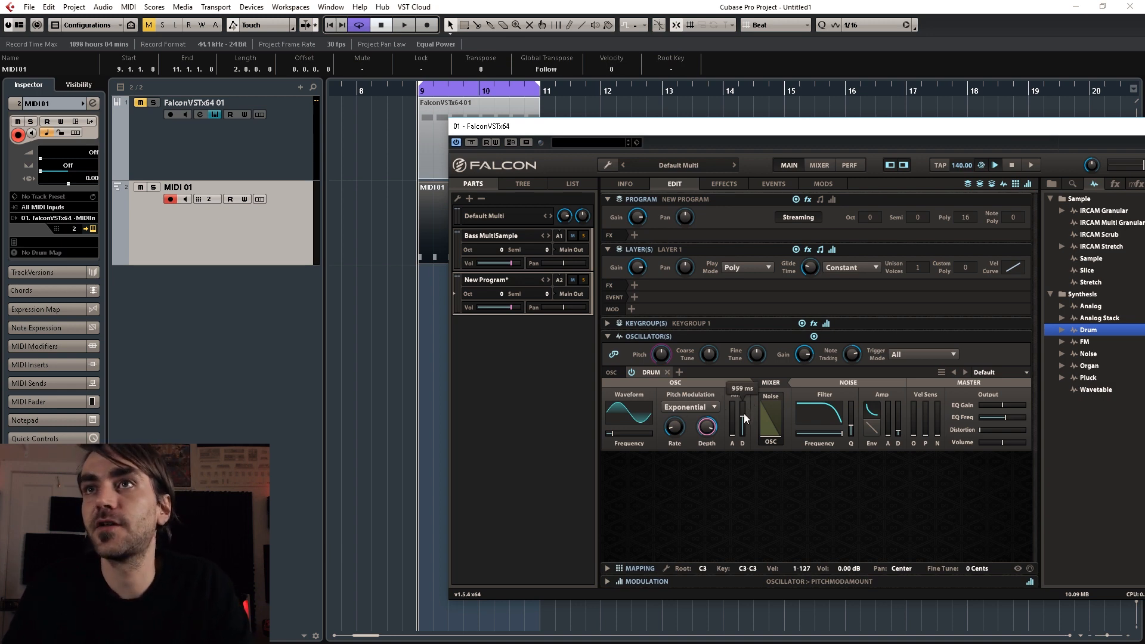
drag(1047, 128, 846, 119)
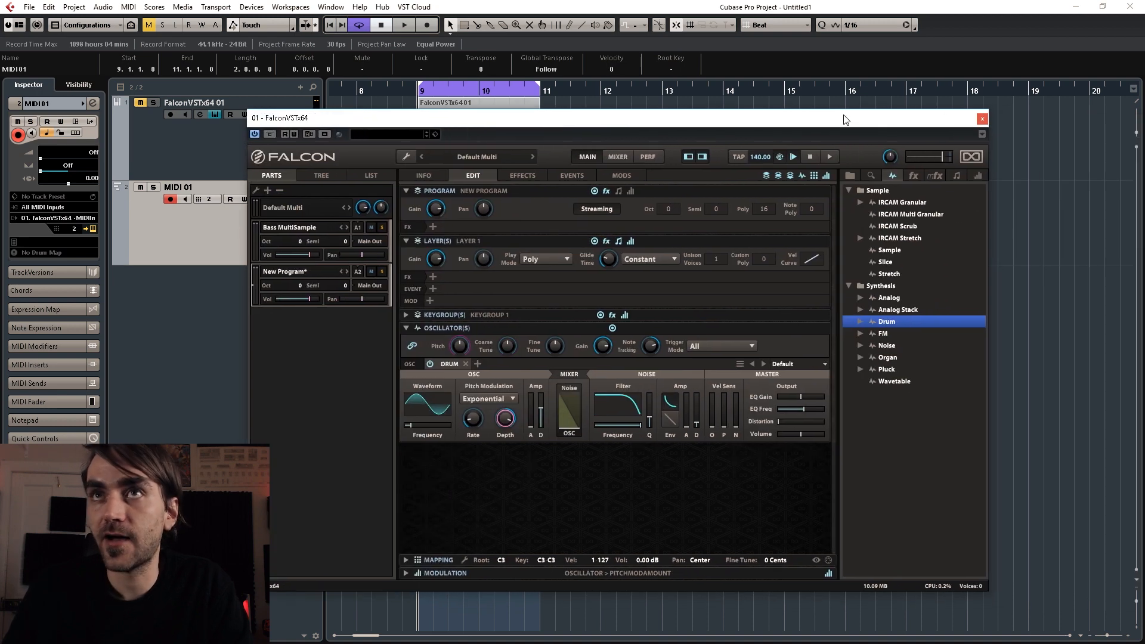
click(978, 174)
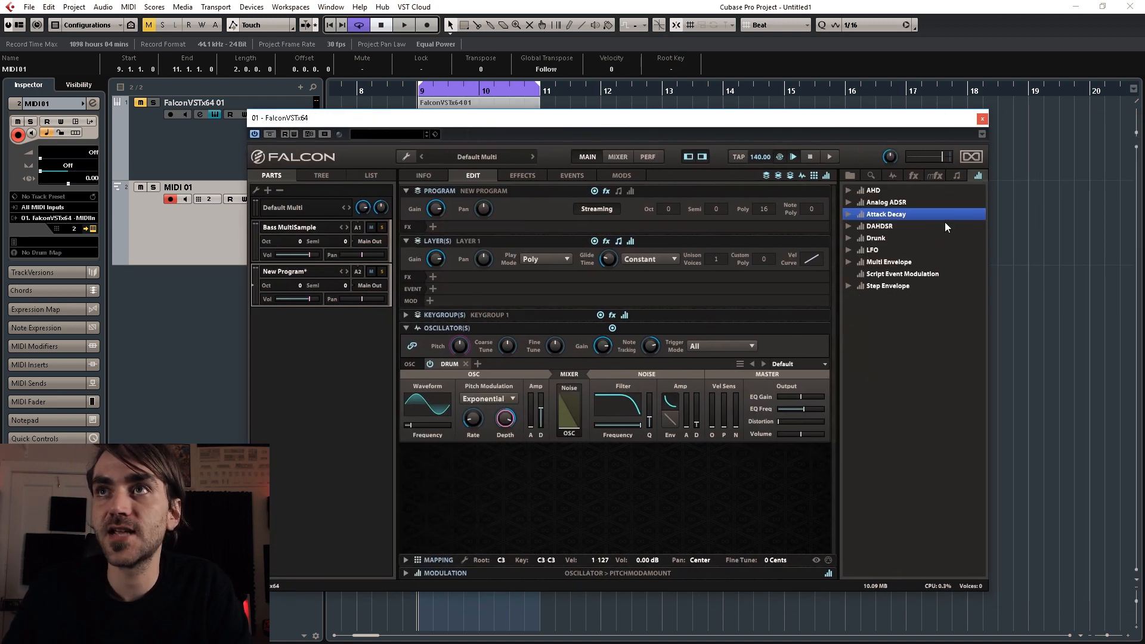
click(878, 227)
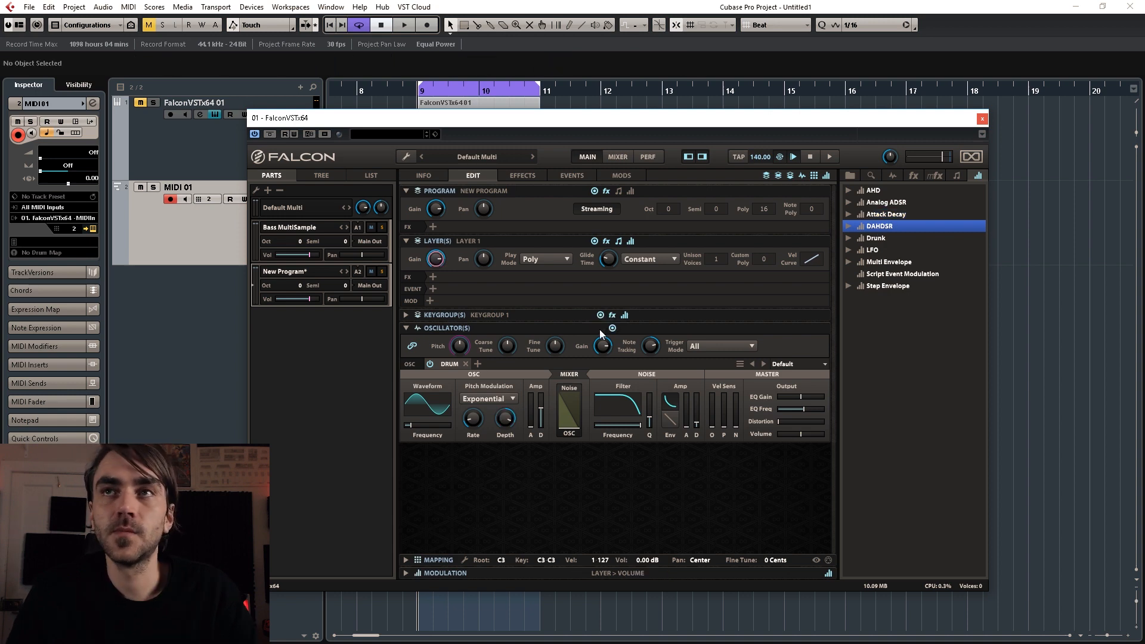
drag(854, 242, 605, 346)
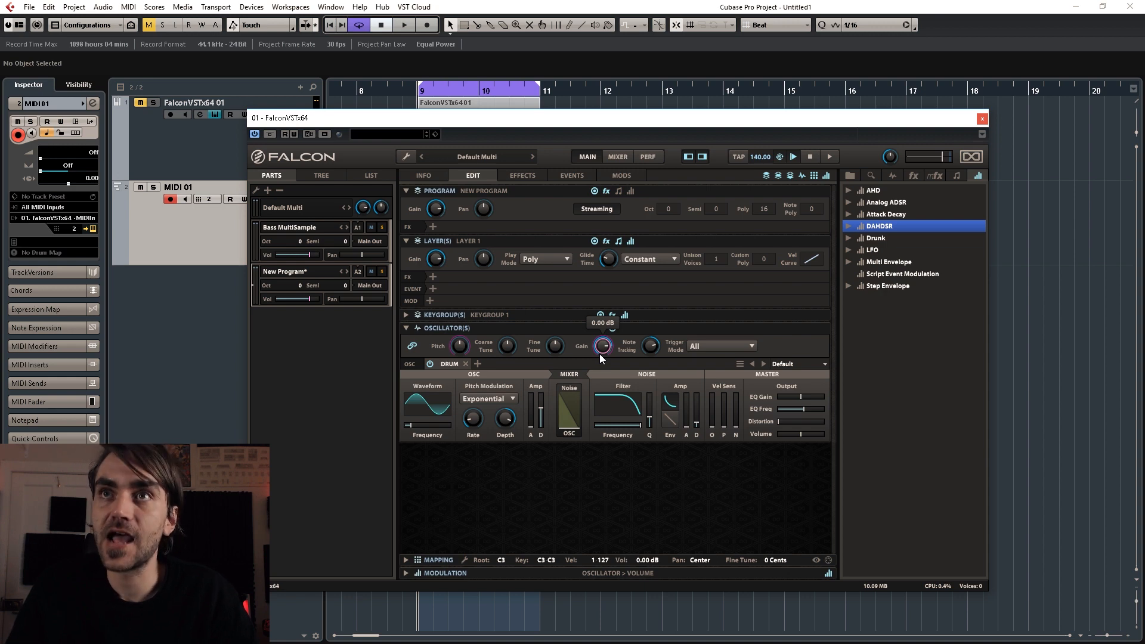
Drop the sustain of the gain's DAHDSR 1 envelope to zero, set its decay to about 31.5 ms, and bend the decay curve steeply downward.
right_click(602, 345)
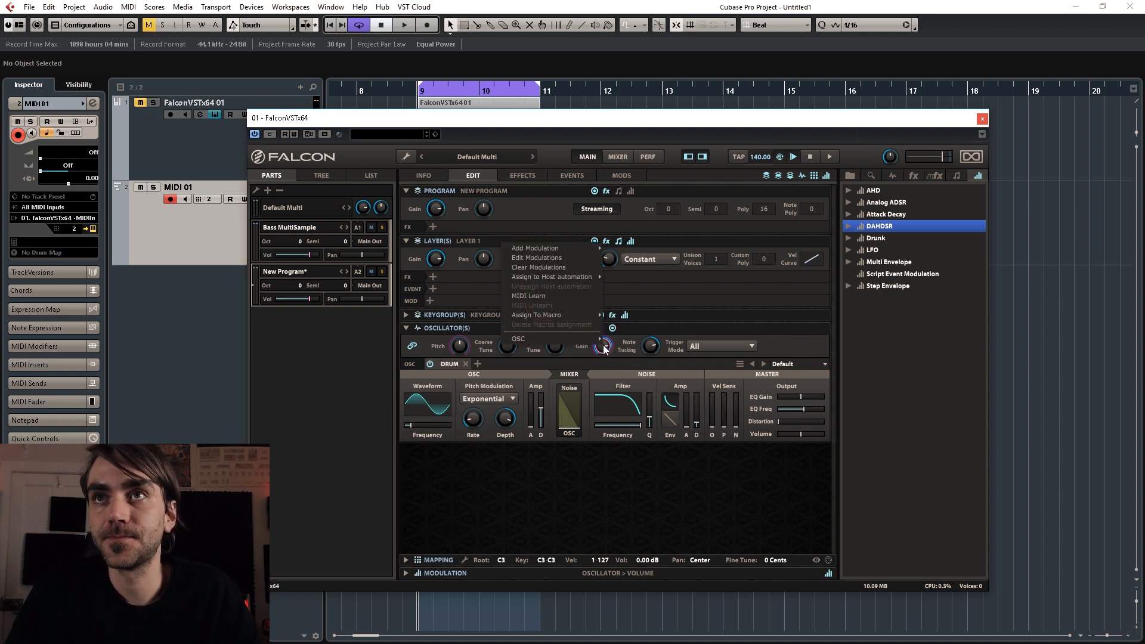
click(546, 260)
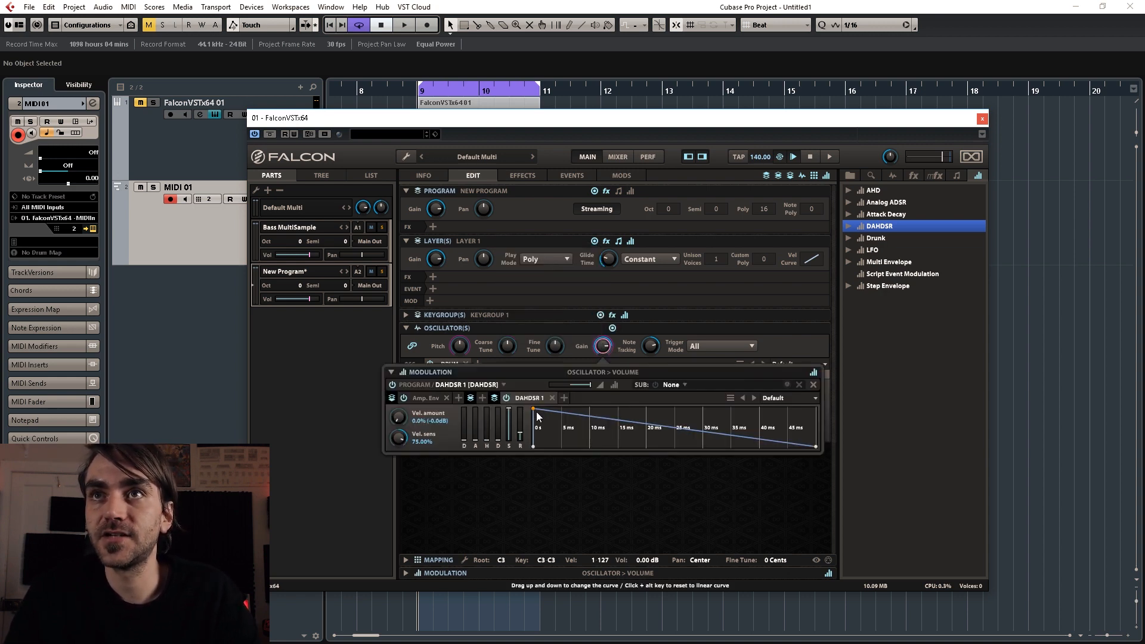
mouse_move(507, 427)
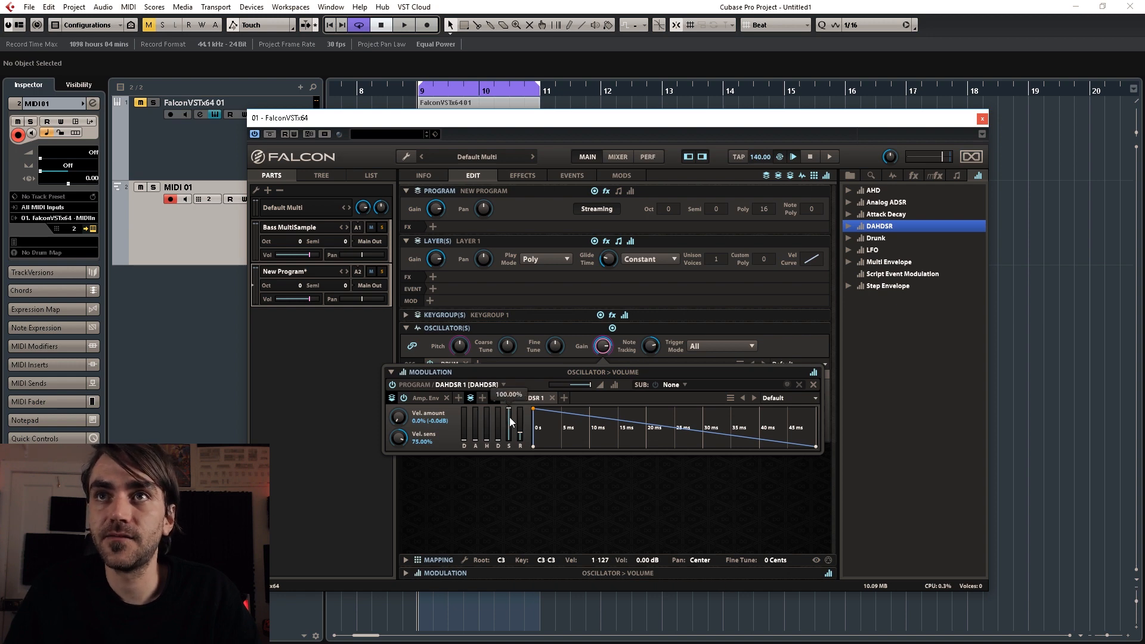
mouse_move(509, 428)
mouse_down()
mouse_move(507, 443)
mouse_move(496, 433)
mouse_up()
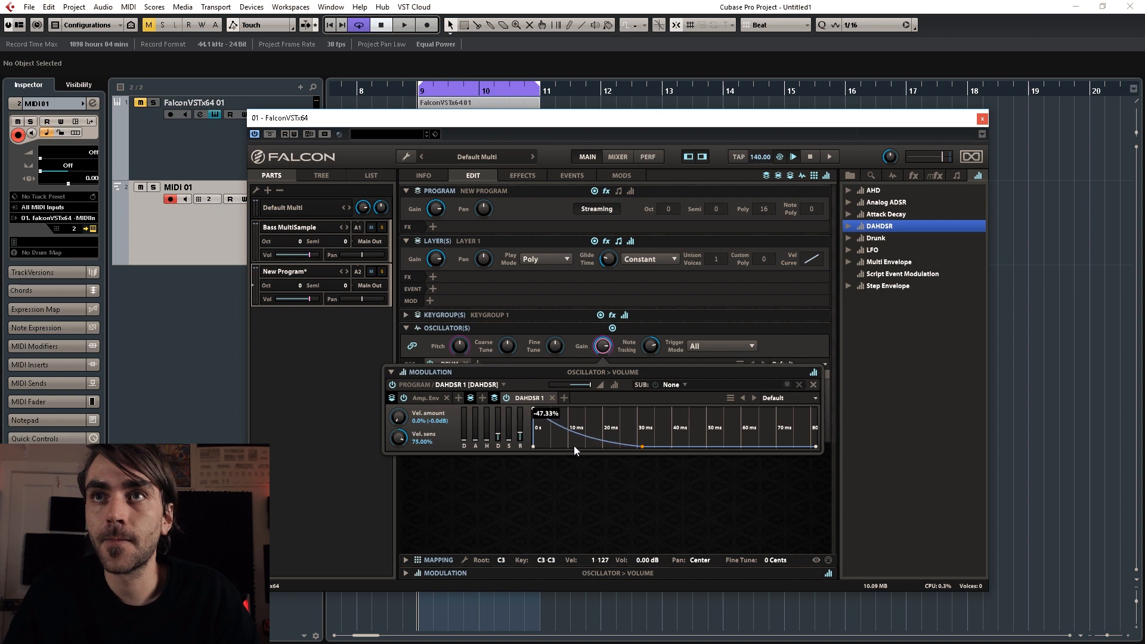
drag(571, 448, 549, 537)
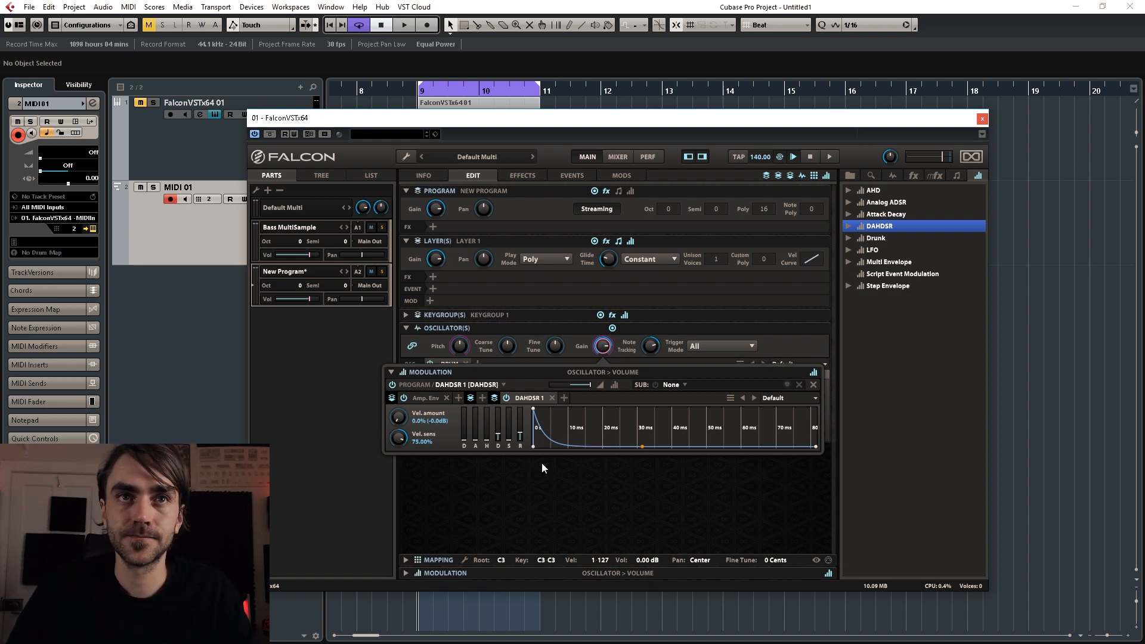
Play the loop and lengthen the decay of the gain's DAHDSR 1 envelope by ear, trying values up to about 492 ms.
key(space)
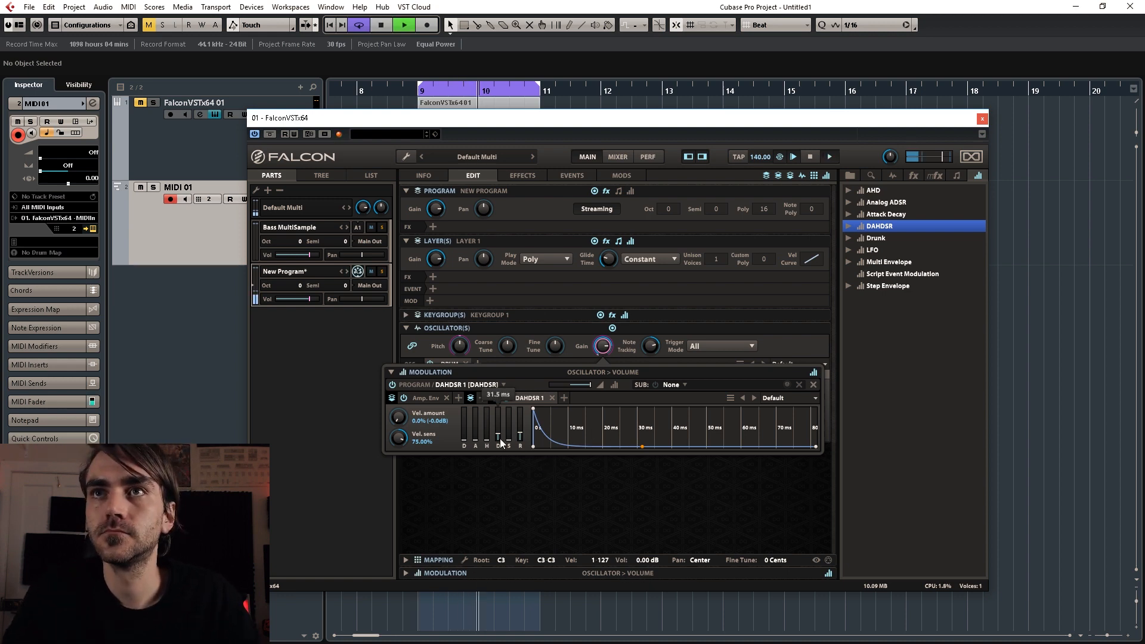
mouse_move(500, 438)
mouse_down()
mouse_move(495, 421)
mouse_move(496, 435)
mouse_up()
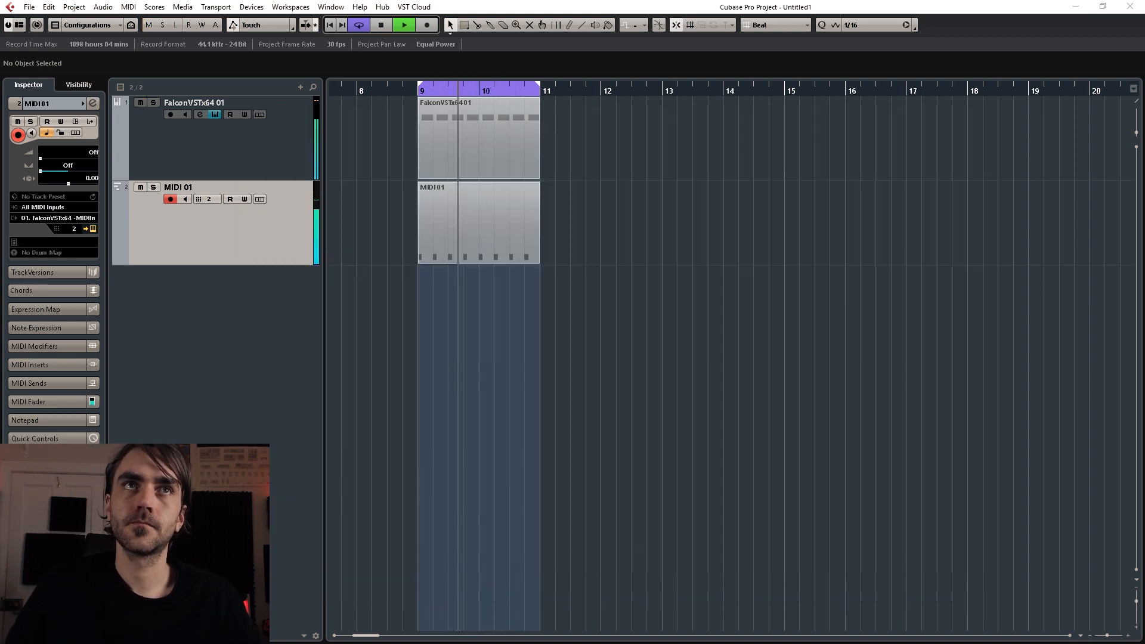
key(alt+Tab)
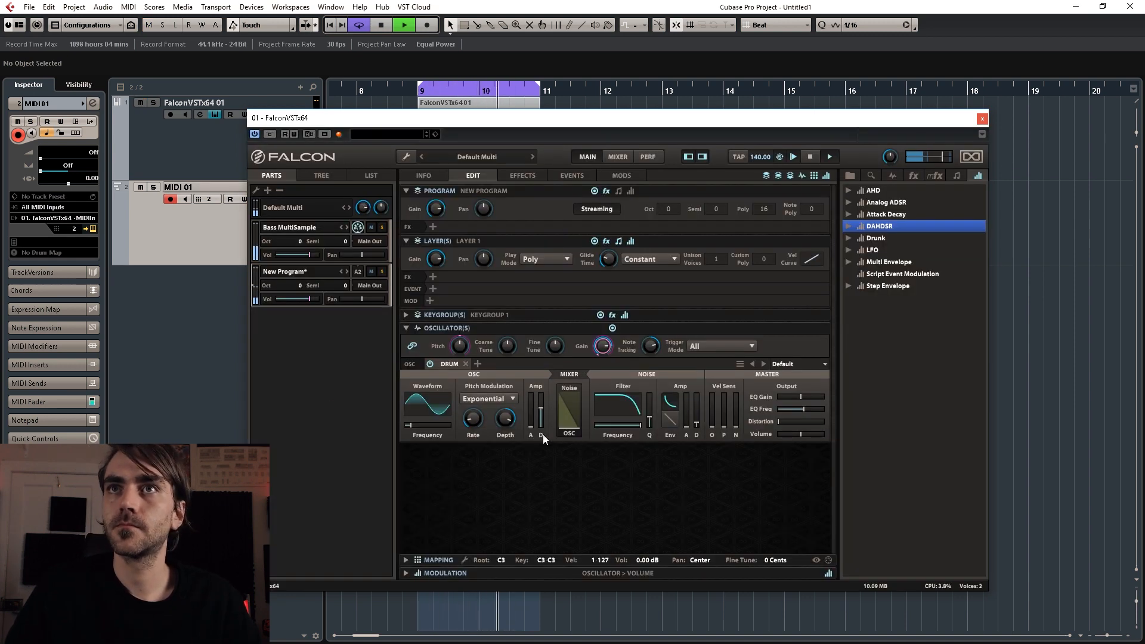
right_click(602, 345)
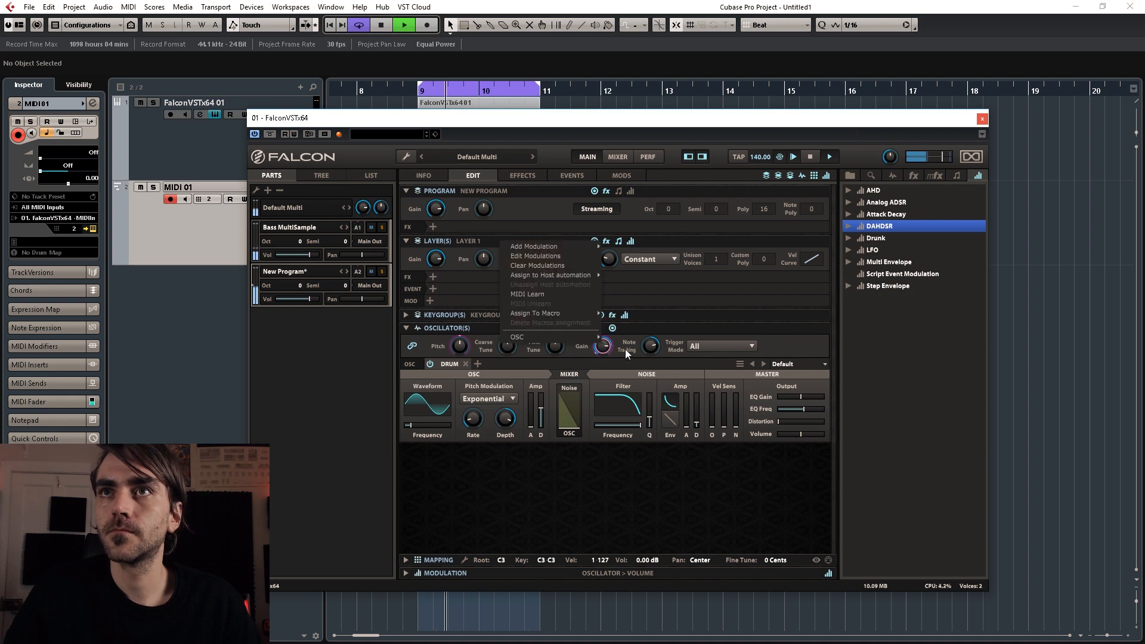
click(550, 256)
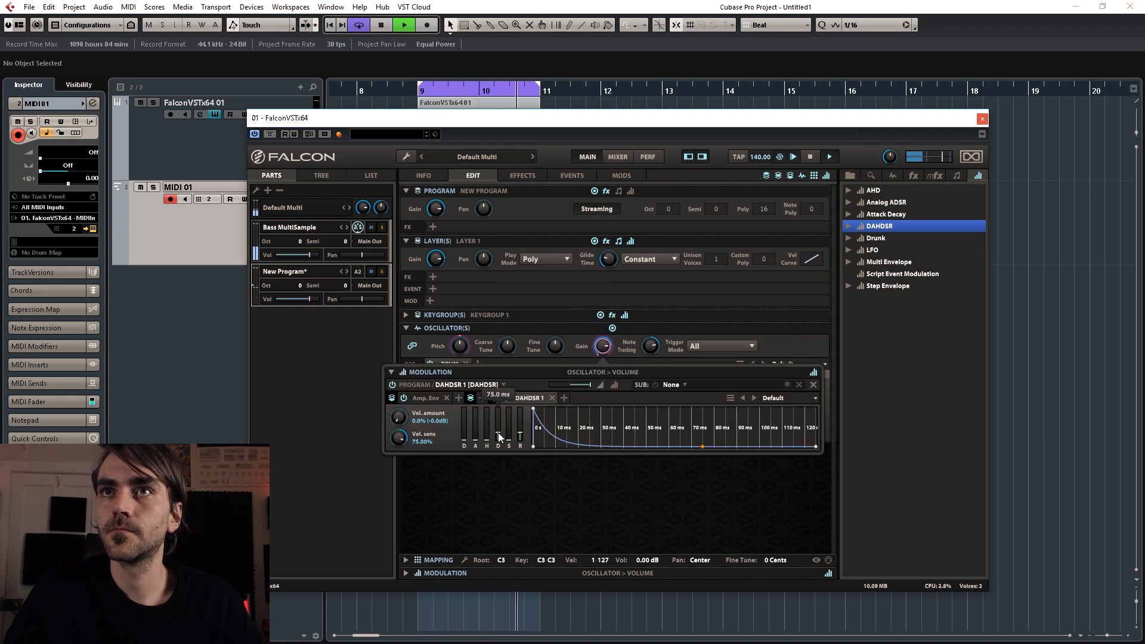
drag(499, 432, 499, 427)
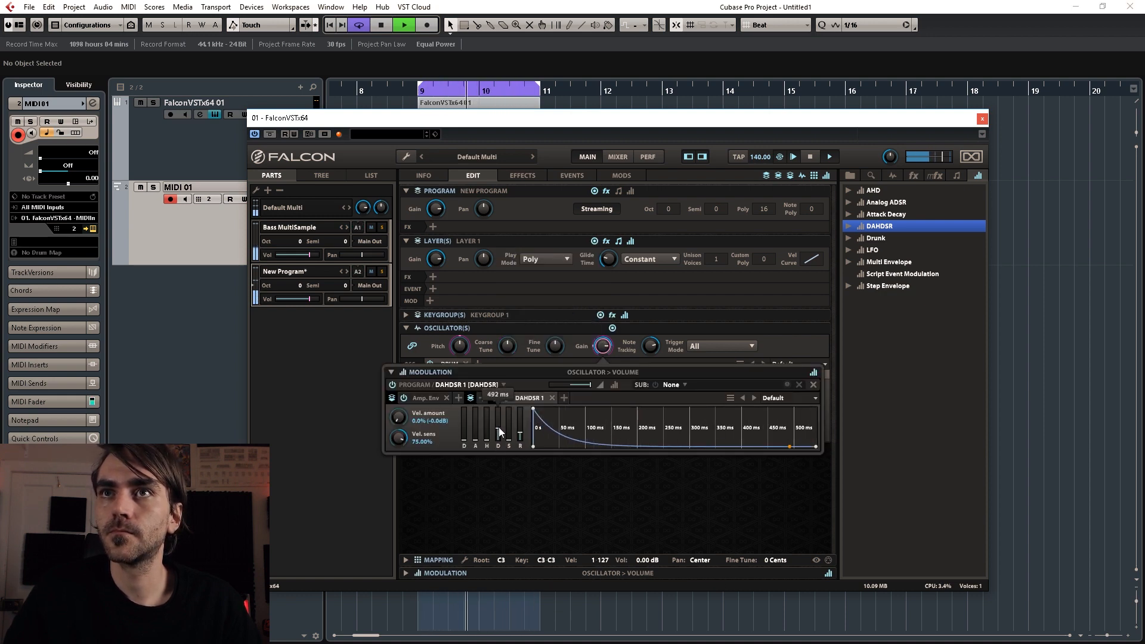
Lower the kick part's volume to about -3.89 dB and adjust the Drum oscillator's pitch modulation depth.
drag(308, 300, 305, 299)
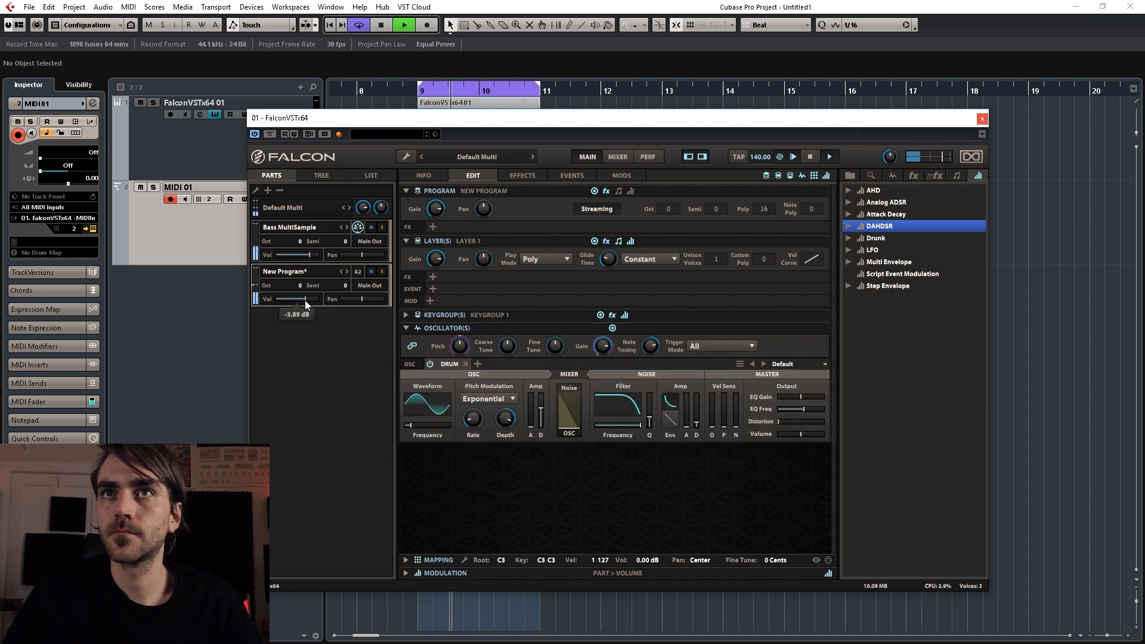
click(507, 422)
drag(507, 423, 510, 425)
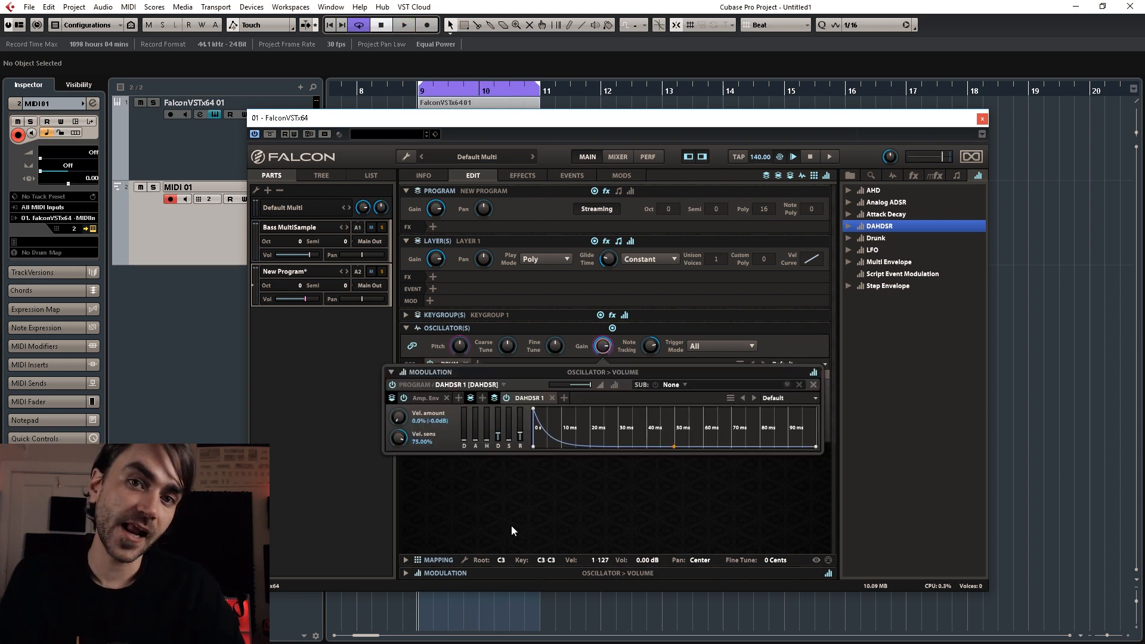
click(544, 527)
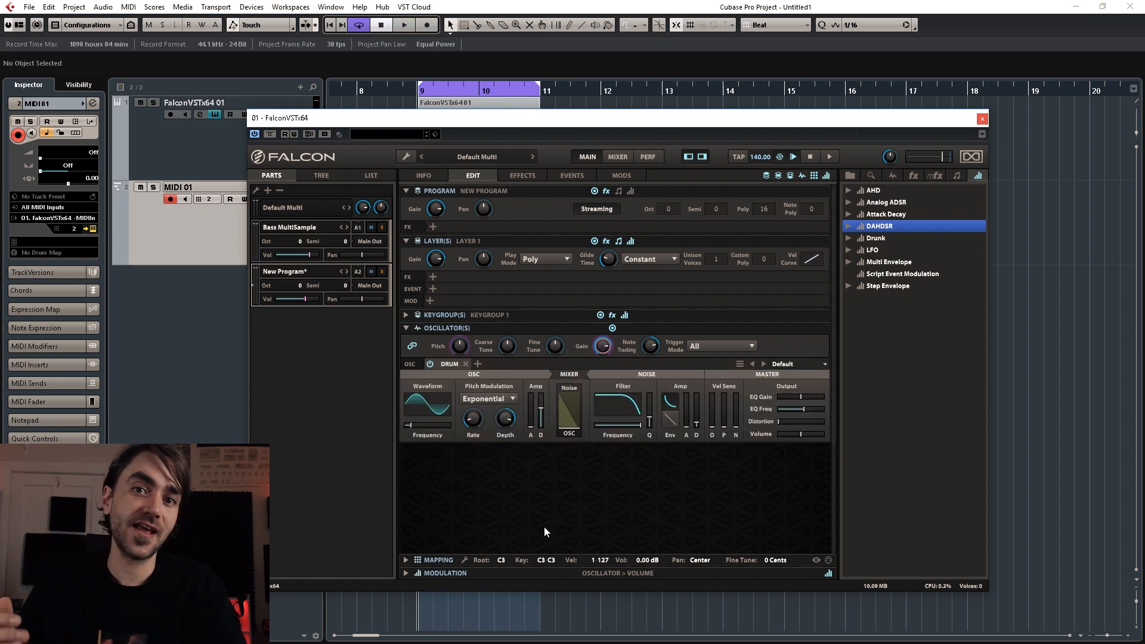
Audition the second Drum oscillator with its frequency lowered to about 53.7 Hz and its oscillator amp decay adjusted.
key(space)
click(541, 404)
drag(542, 405, 538, 407)
mouse_move(445, 426)
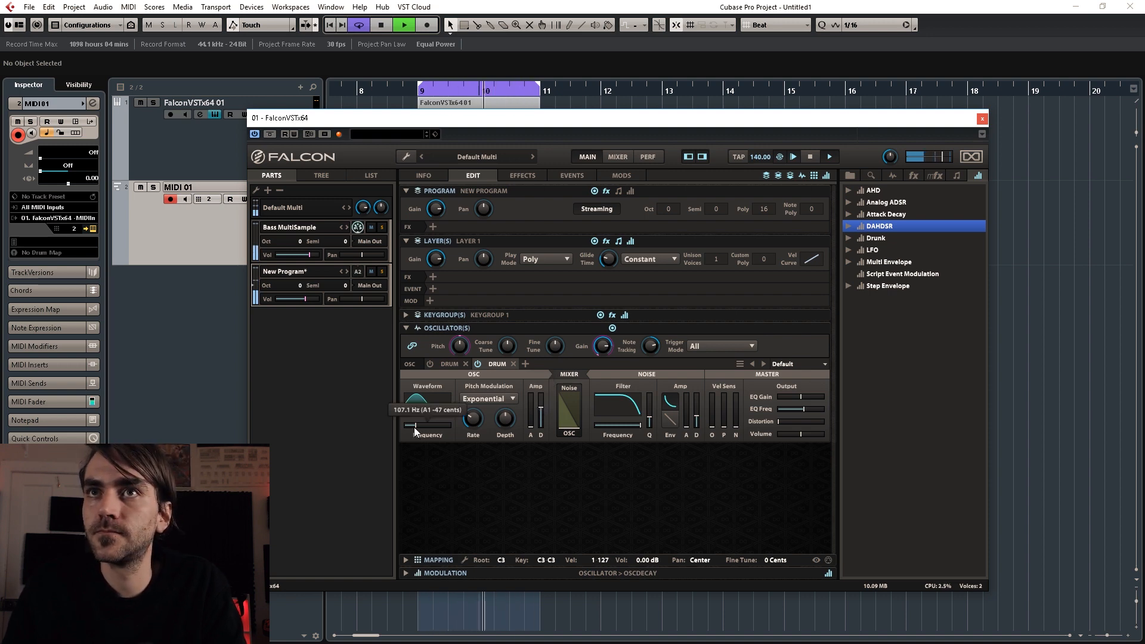
drag(415, 427, 413, 426)
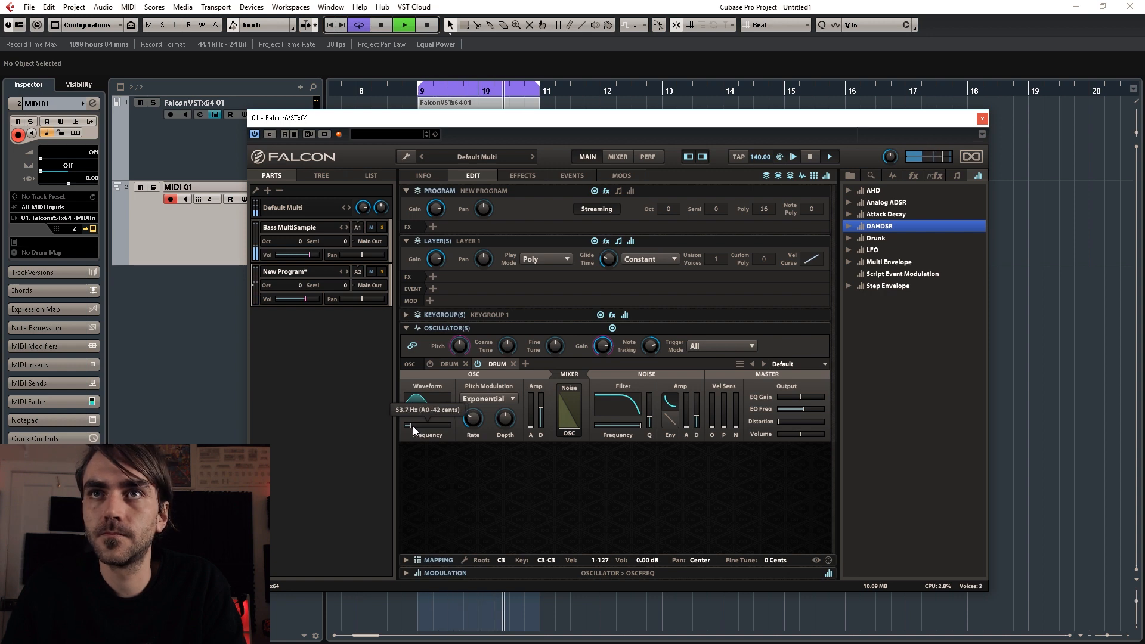
mouse_move(509, 426)
key(space)
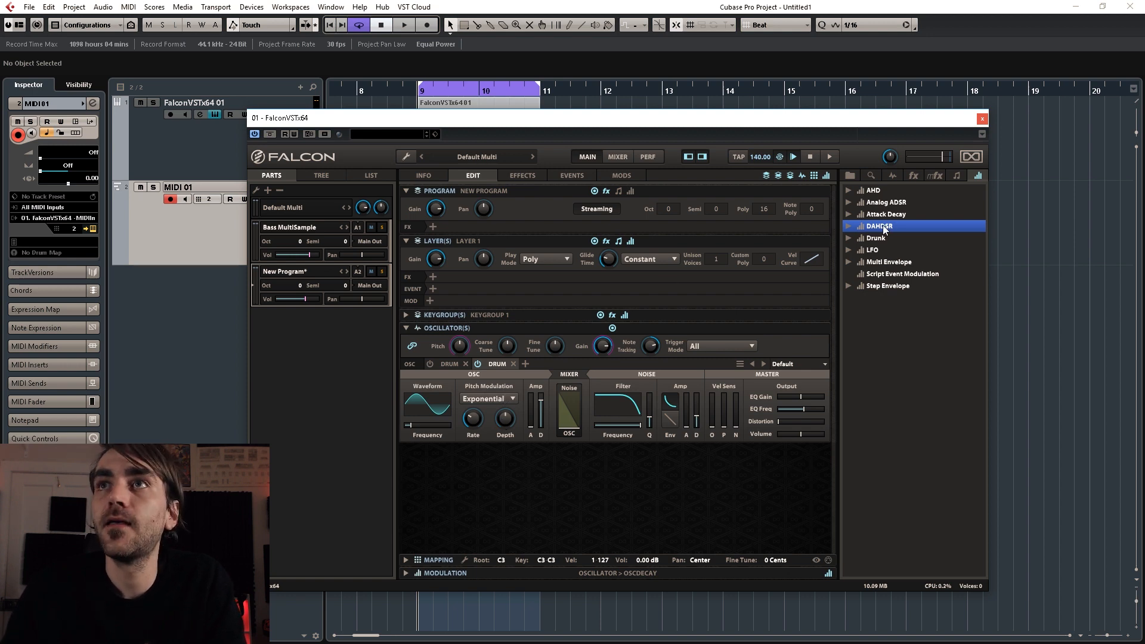
Delete the second Drum oscillator, place a new Drum oscillator on key C3 as its own keygroup, and lower its frequency.
drag(874, 227, 484, 367)
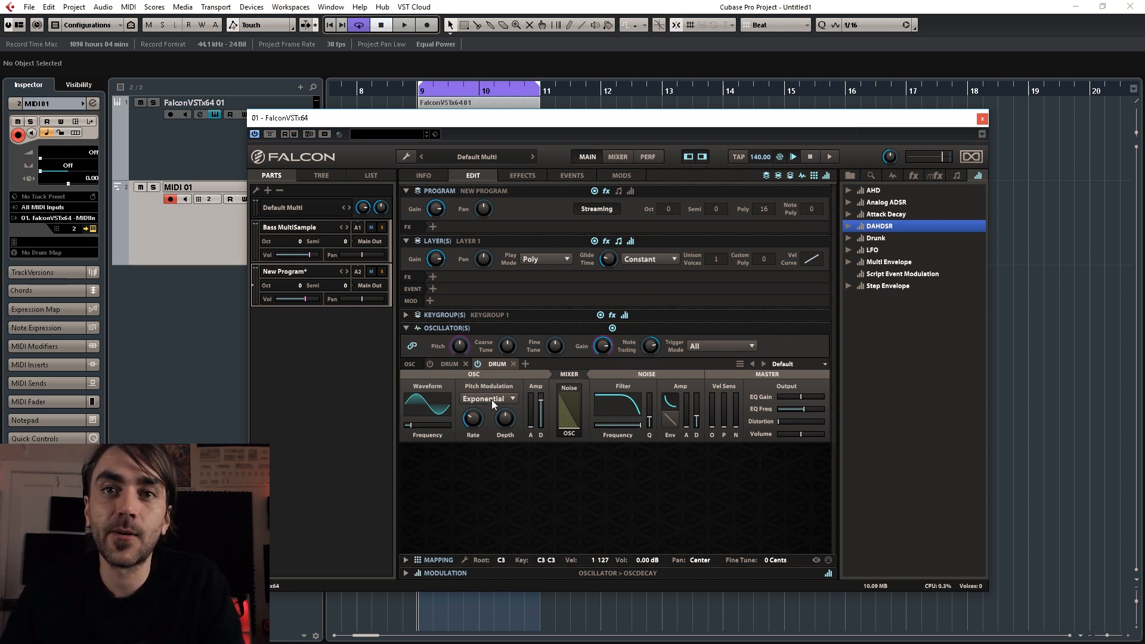
click(406, 560)
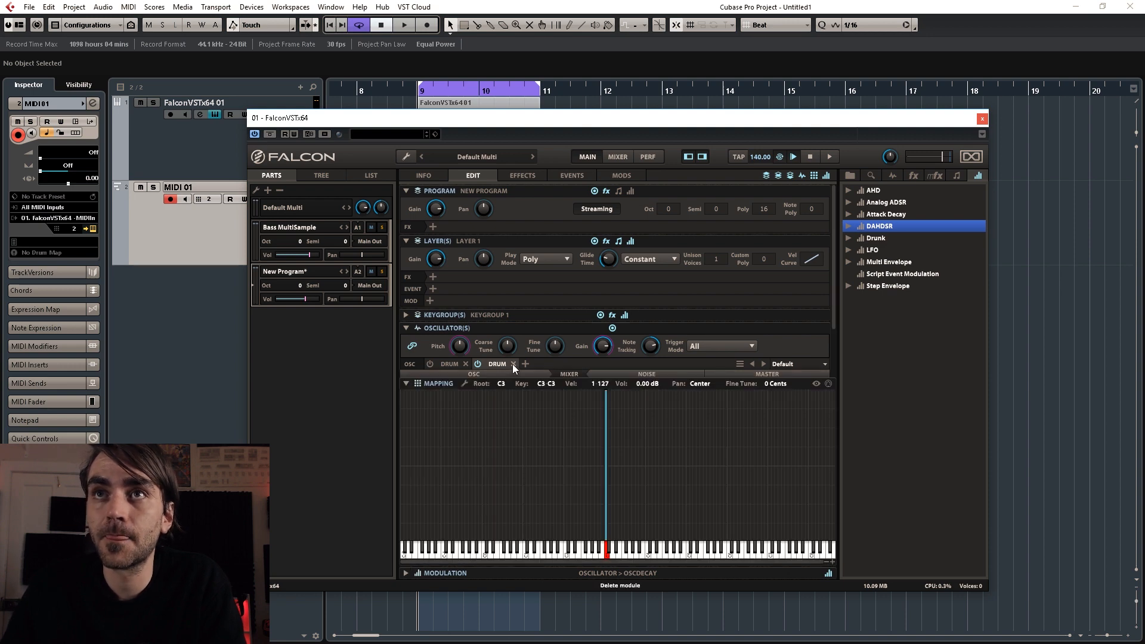
click(513, 364)
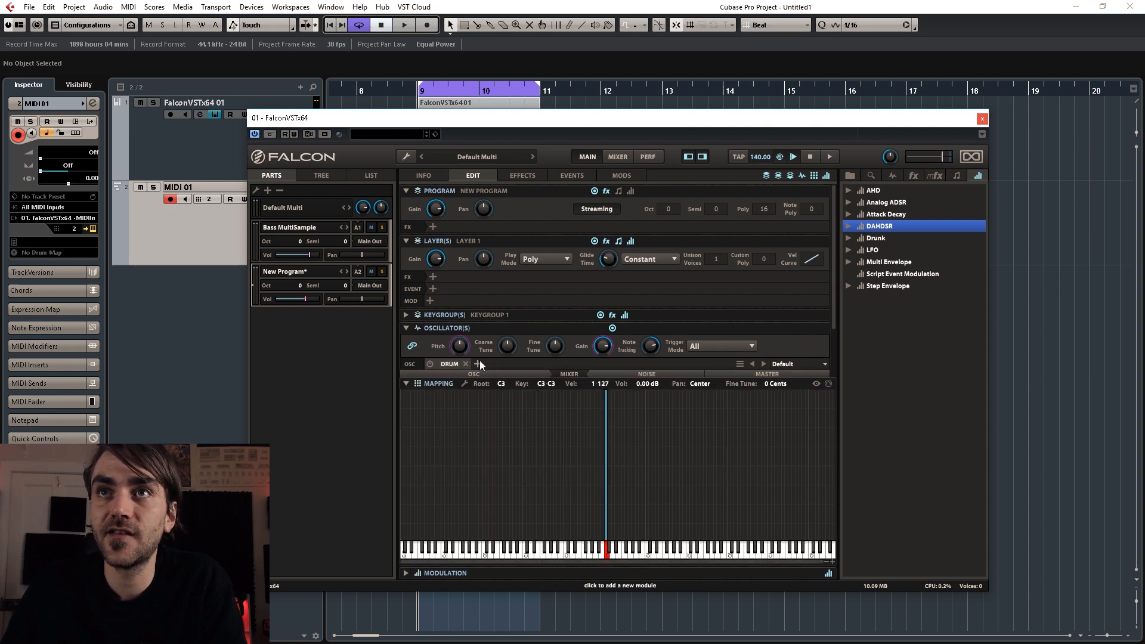
click(871, 176)
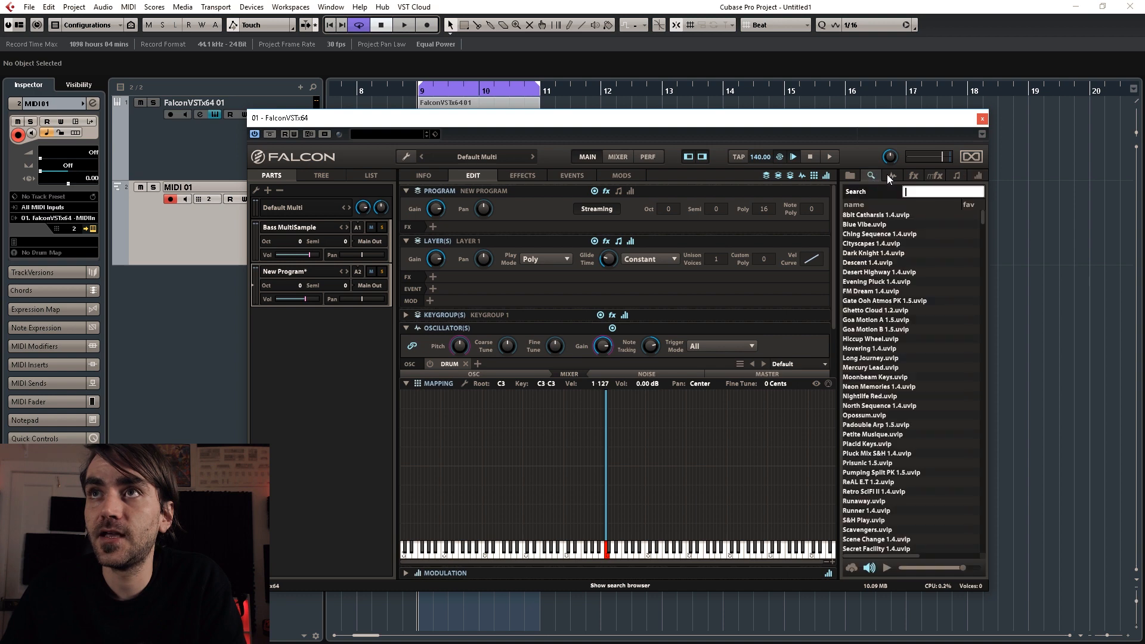
click(891, 175)
drag(799, 387, 608, 530)
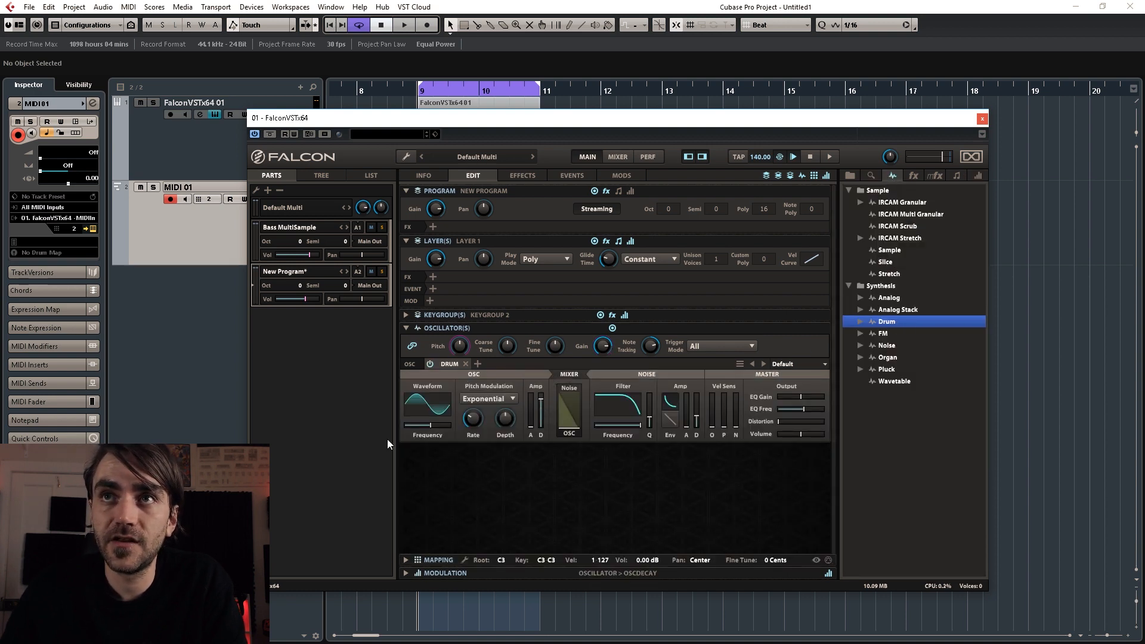
drag(426, 424, 417, 427)
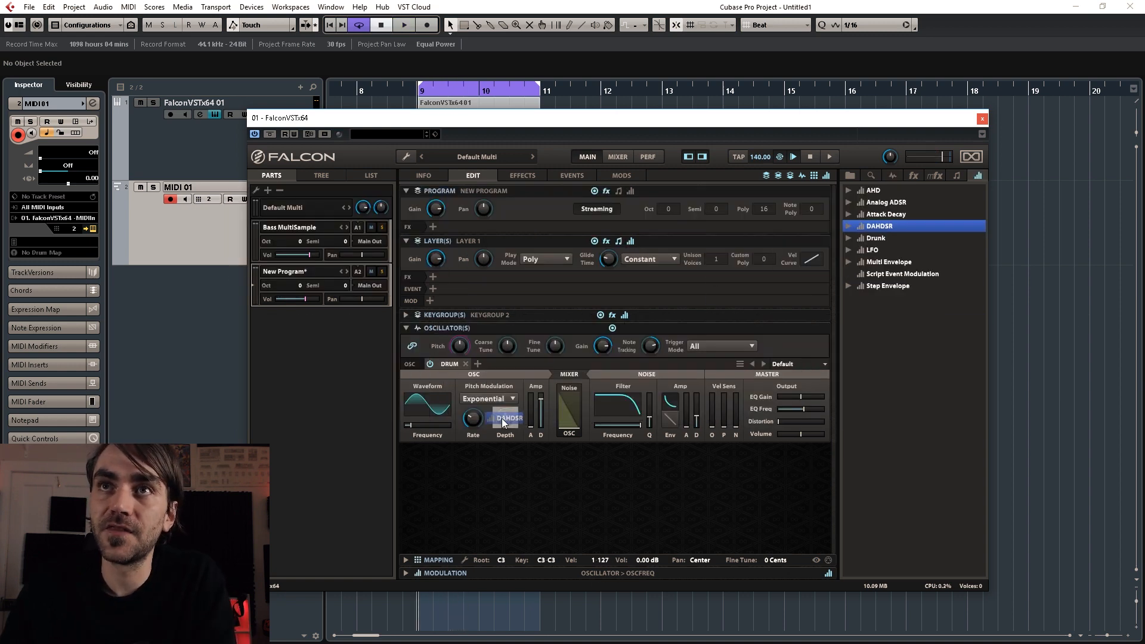
Assign a second DAHDSR envelope to the new Drum oscillator's gain and set its attack to about 10 ms.
drag(604, 349, 603, 349)
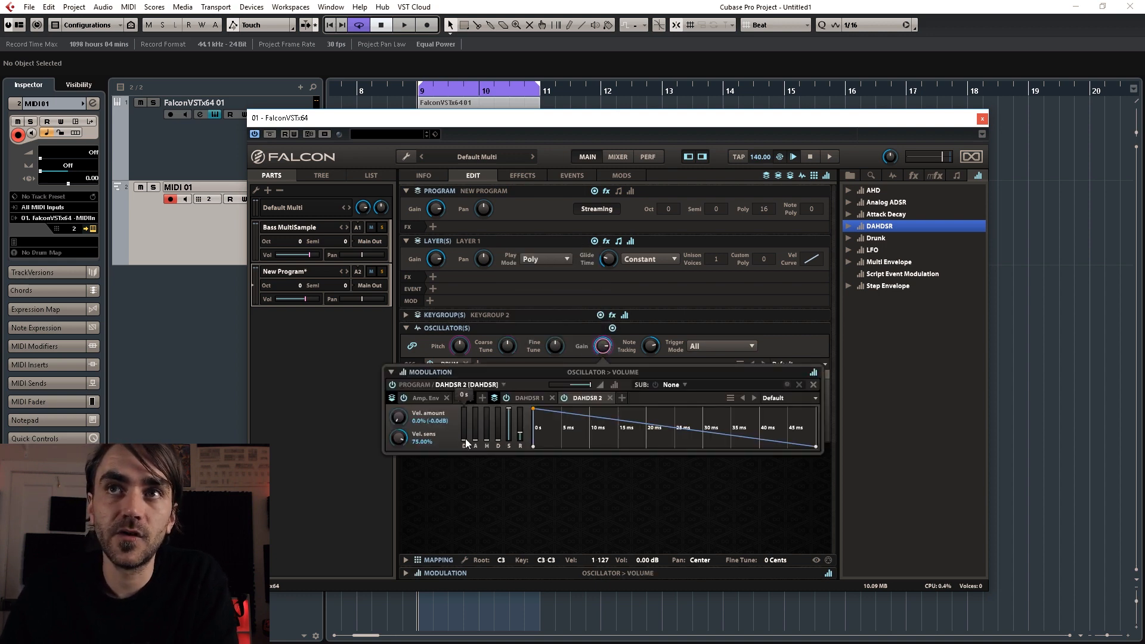
drag(475, 441, 476, 437)
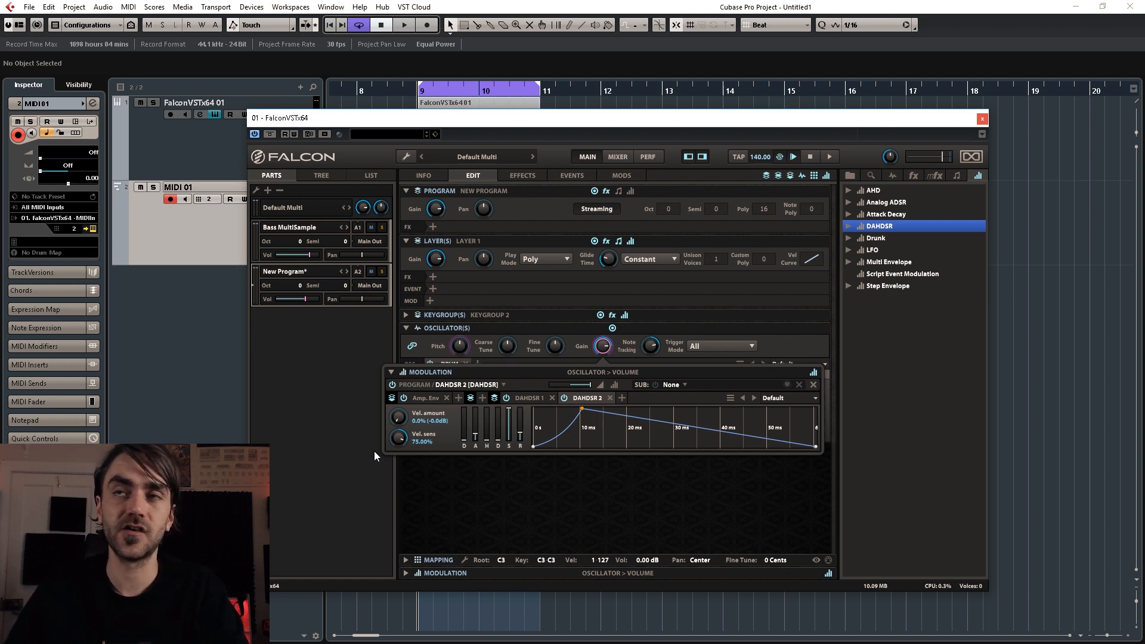
click(462, 464)
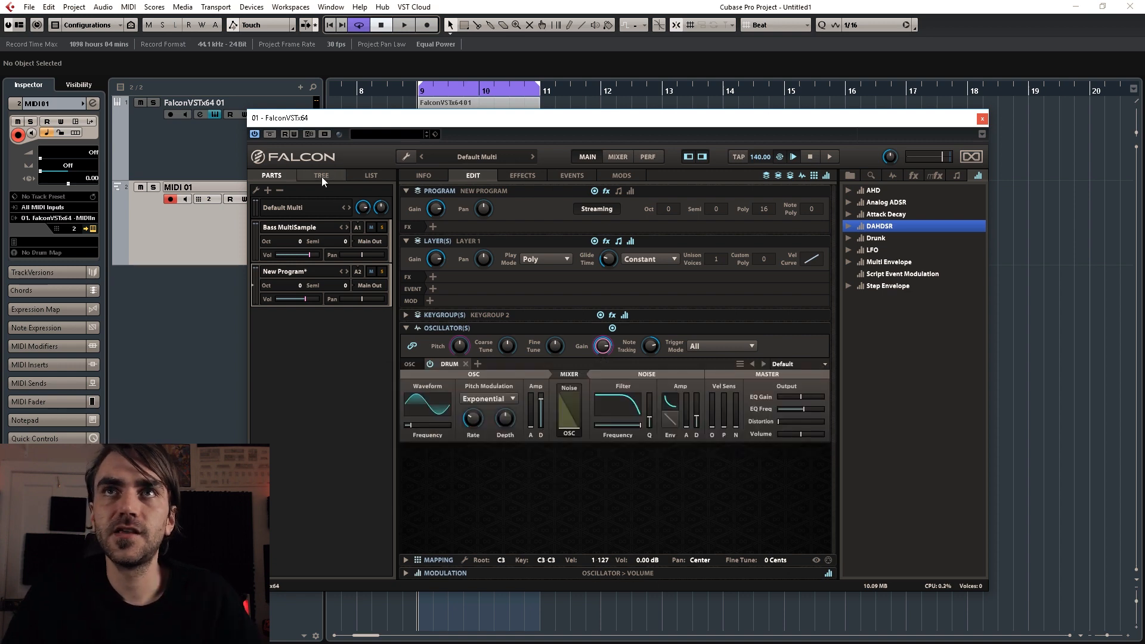
Show the instrument tree and compare the oscillators and settings of Keygroup 1 and Keygroup 2.
click(321, 176)
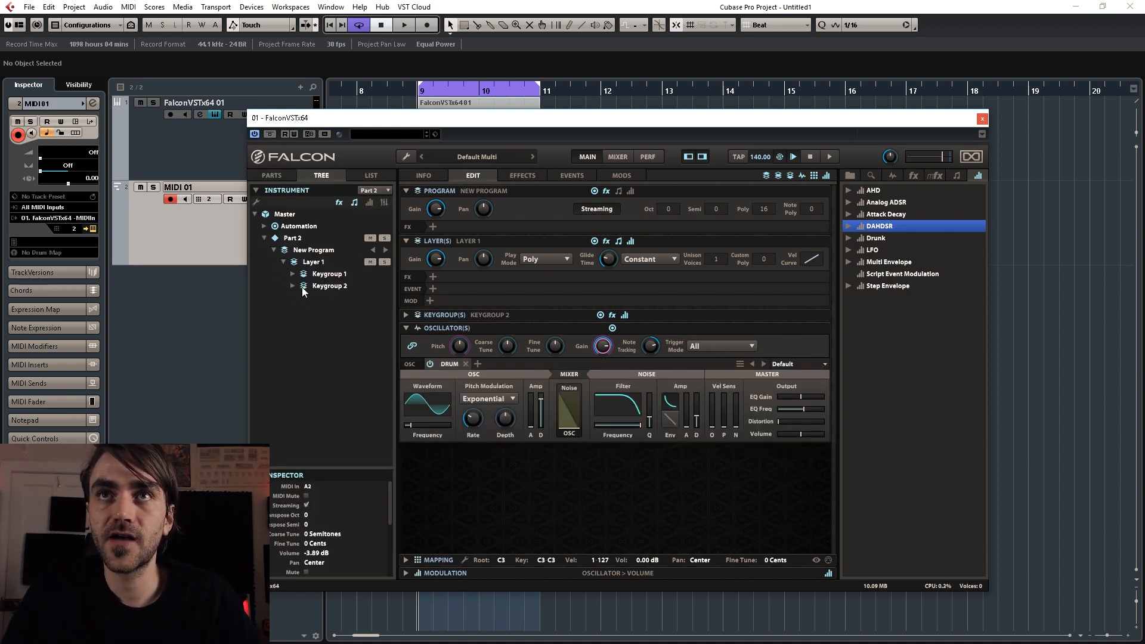
click(328, 286)
click(337, 278)
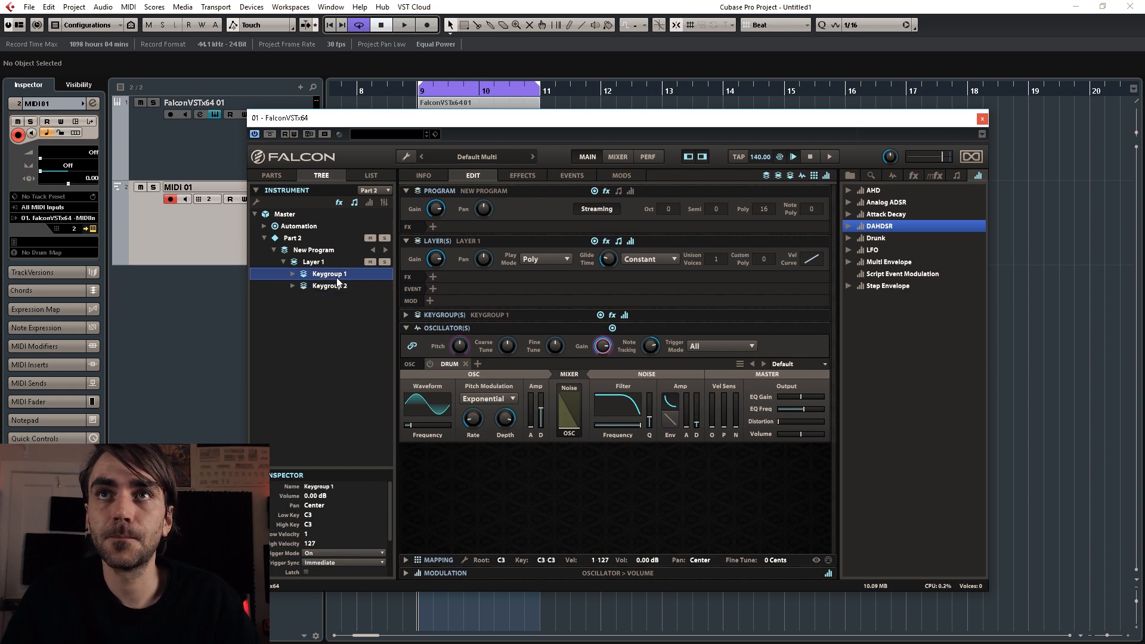
click(334, 288)
click(327, 274)
click(331, 285)
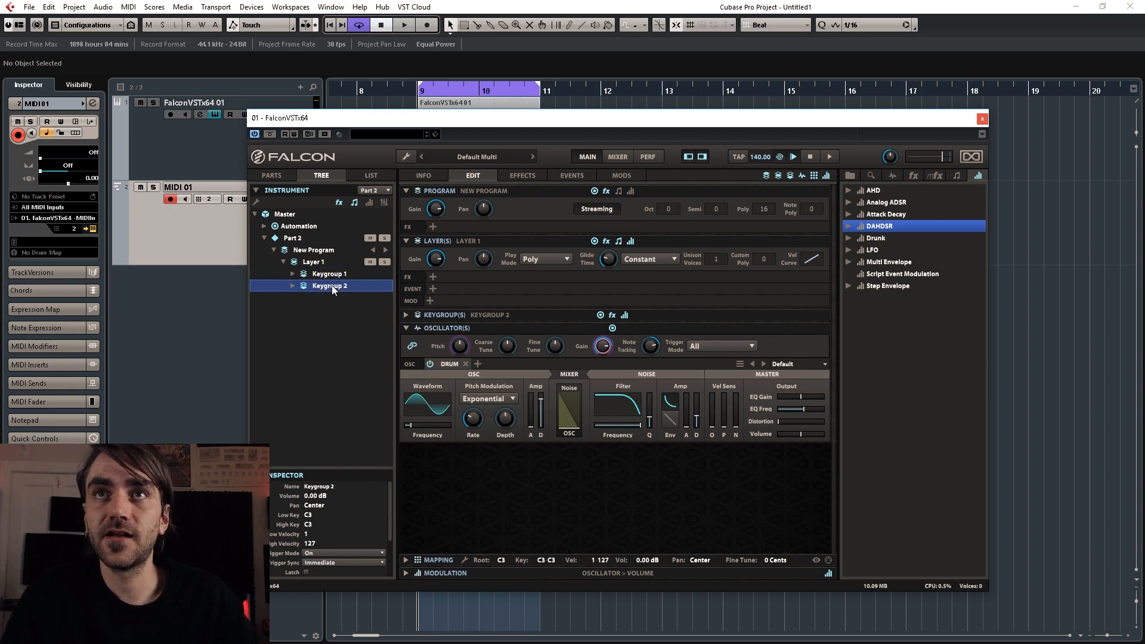
click(333, 277)
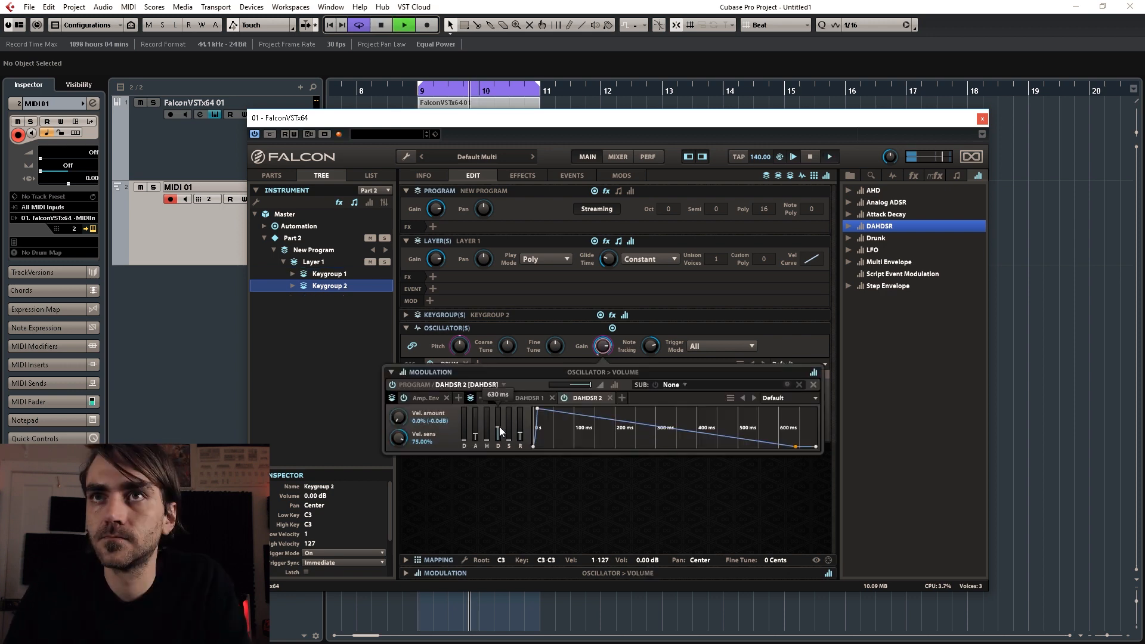
Shorten DAHDSR 2's decay, lengthen its attack and round both curves outward, and set DAHDSR 1's decay to about 109 ms.
drag(500, 426, 474, 430)
drag(685, 429, 685, 416)
drag(576, 432, 576, 400)
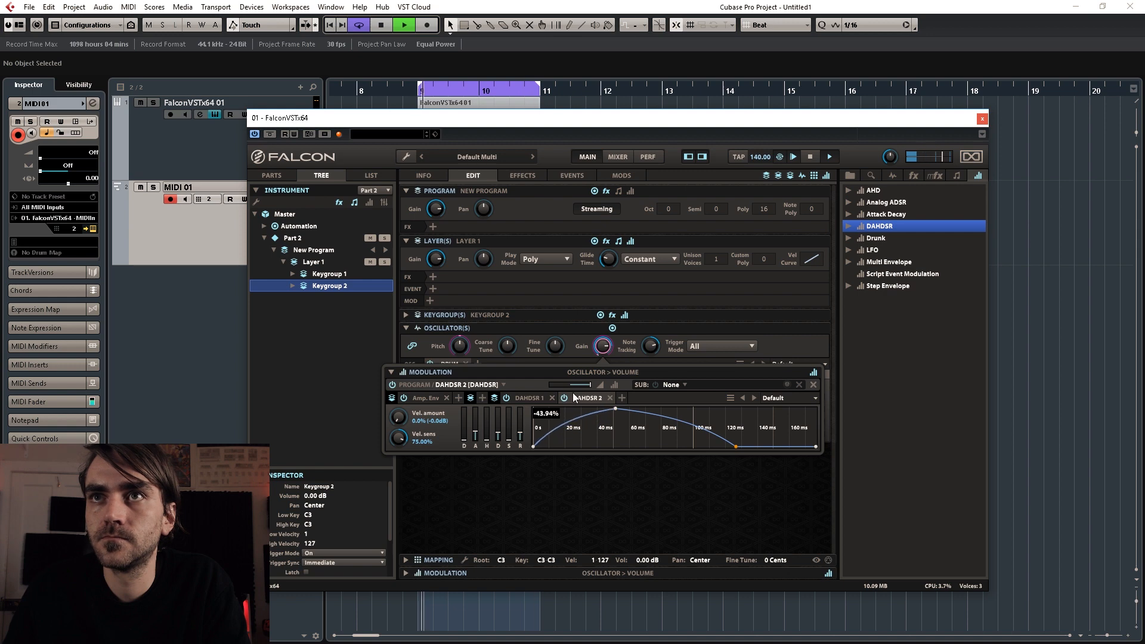
click(529, 398)
drag(500, 434, 499, 418)
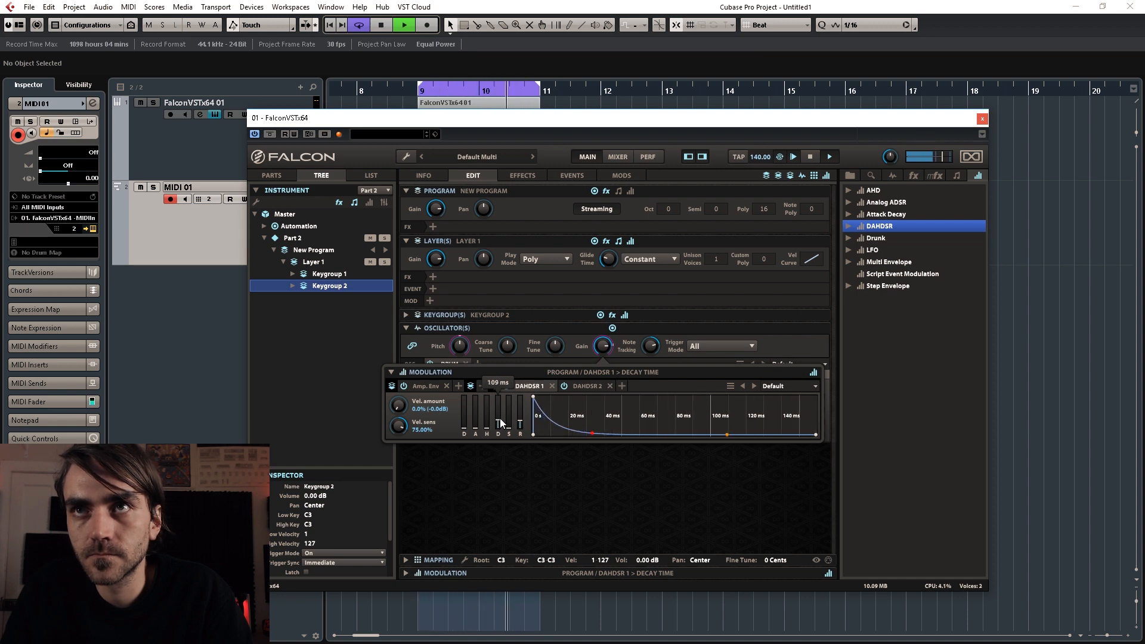
Straighten DAHDSR 2's decay curve to nearly linear and raise its sustain and release slightly.
click(592, 388)
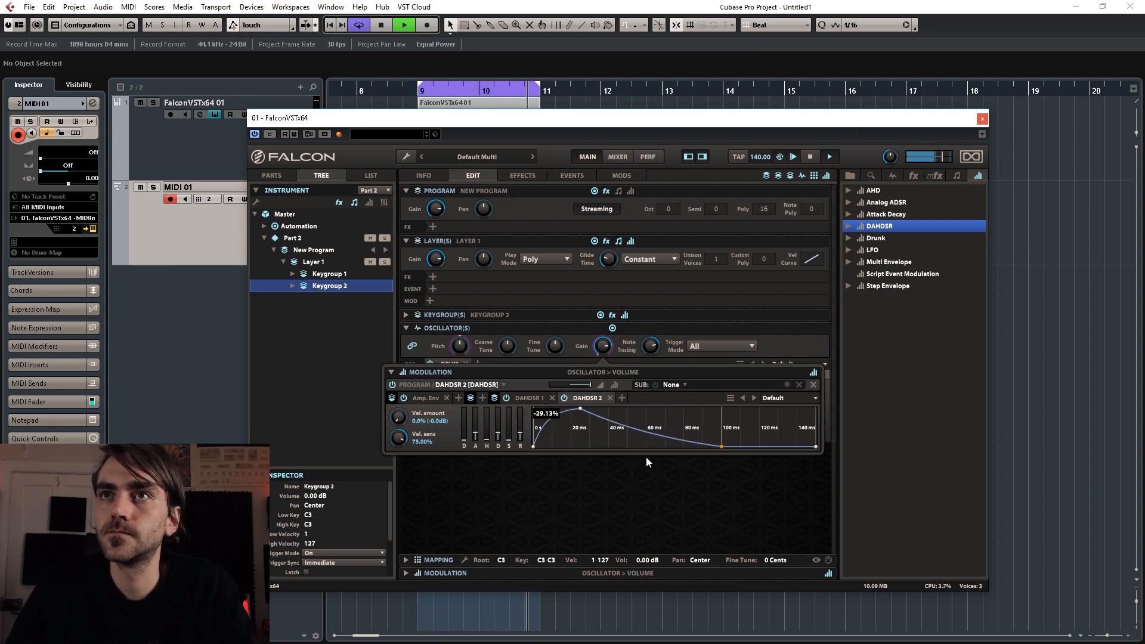
drag(639, 480, 640, 440)
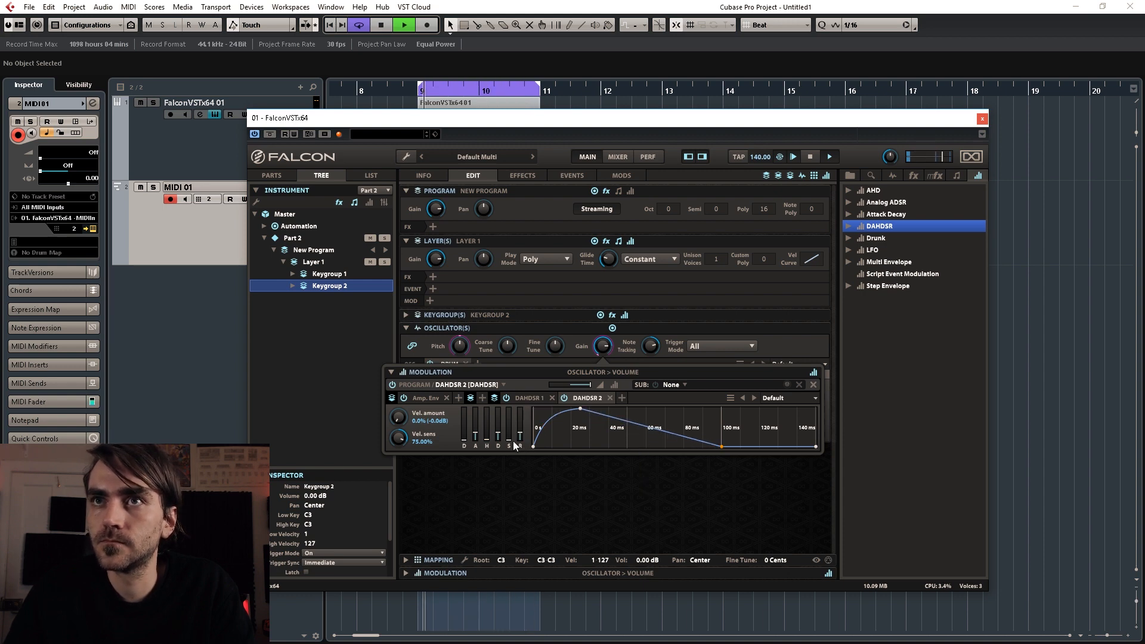
drag(509, 438, 520, 430)
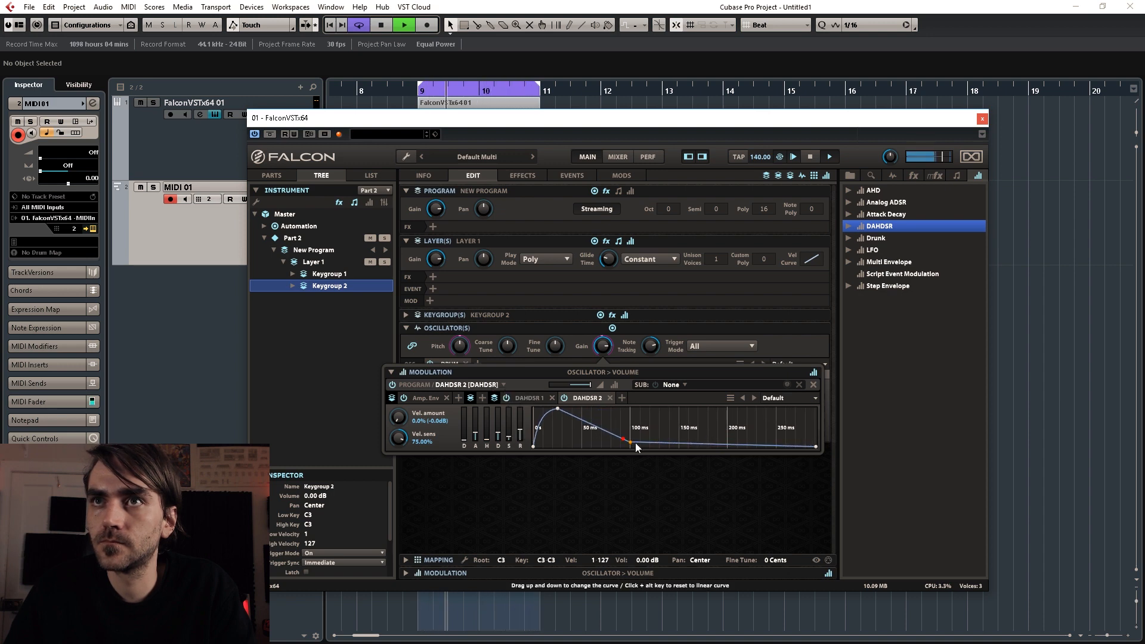
Raise DAHDSR 2's sustain level high on the gain envelope, lengthen its decay slightly, and stop playback.
drag(631, 443, 641, 417)
key(space)
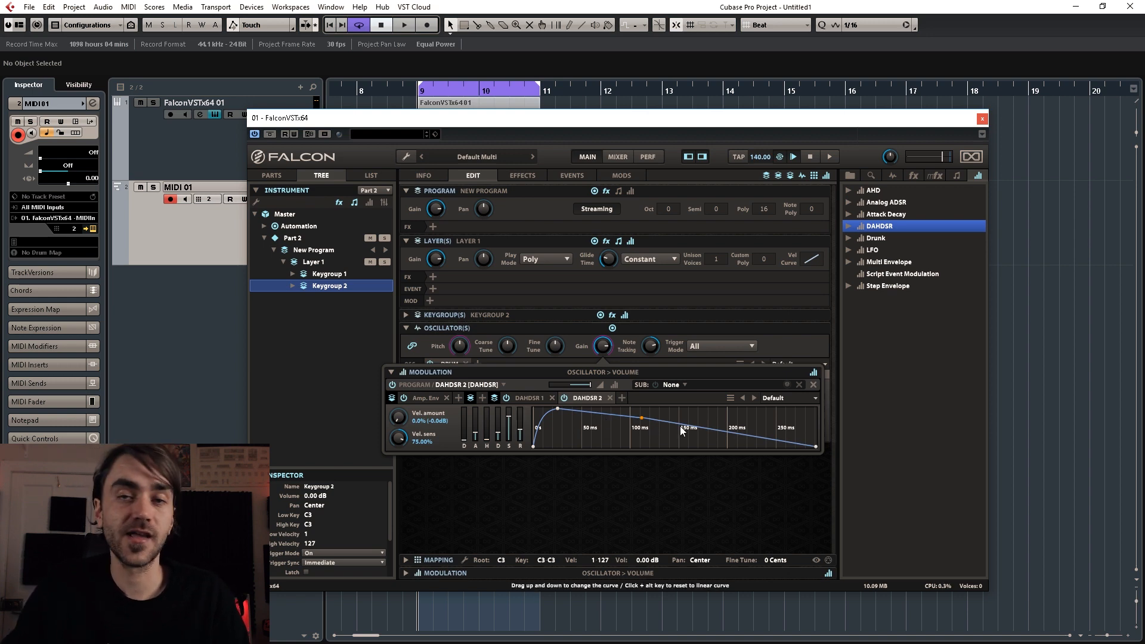
Show the instrument's parts list and unmute the Bass MultiSample part.
click(283, 185)
click(275, 175)
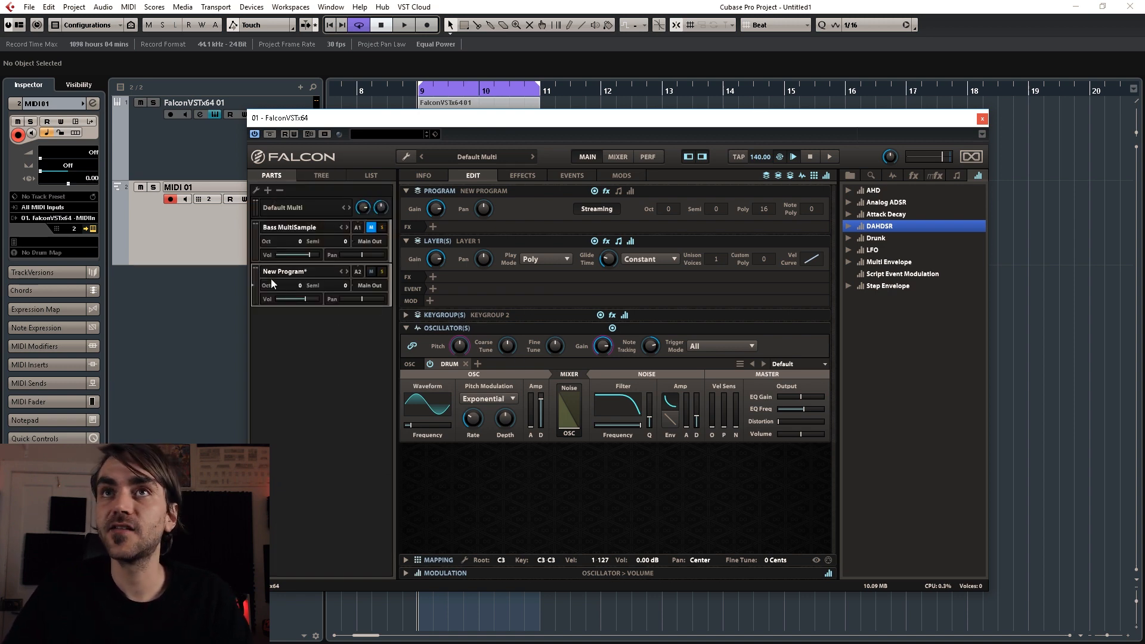
click(372, 228)
Move the Falcon window aside to view the bass and kick MIDI events in the arrangement, and close the instrument window.
drag(472, 122, 884, 154)
drag(513, 194, 519, 247)
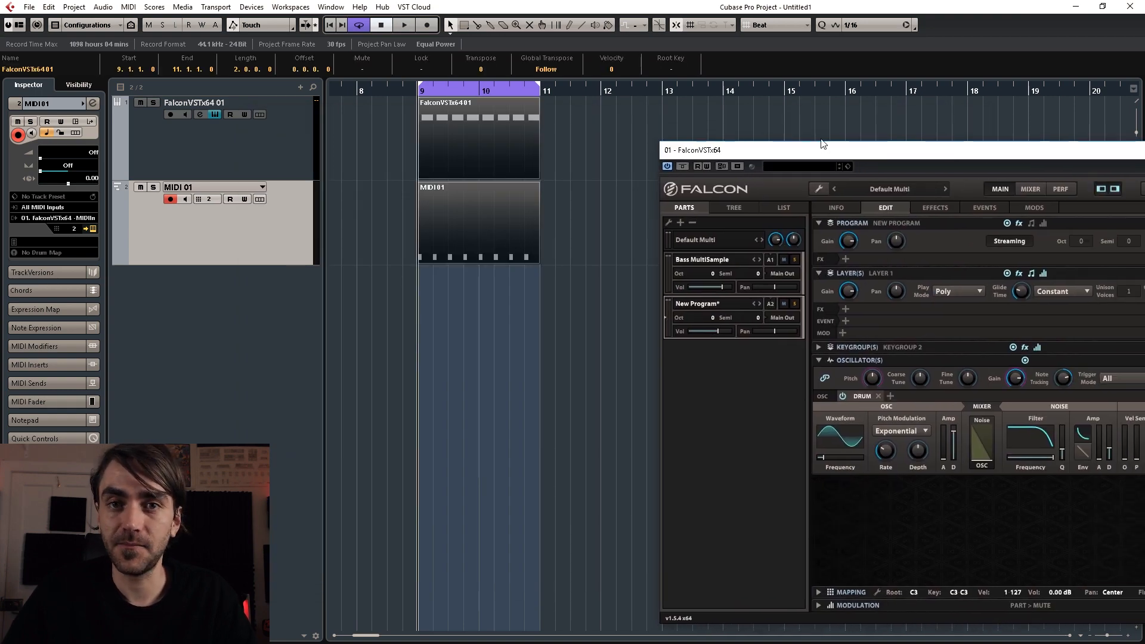
drag(823, 144, 489, 100)
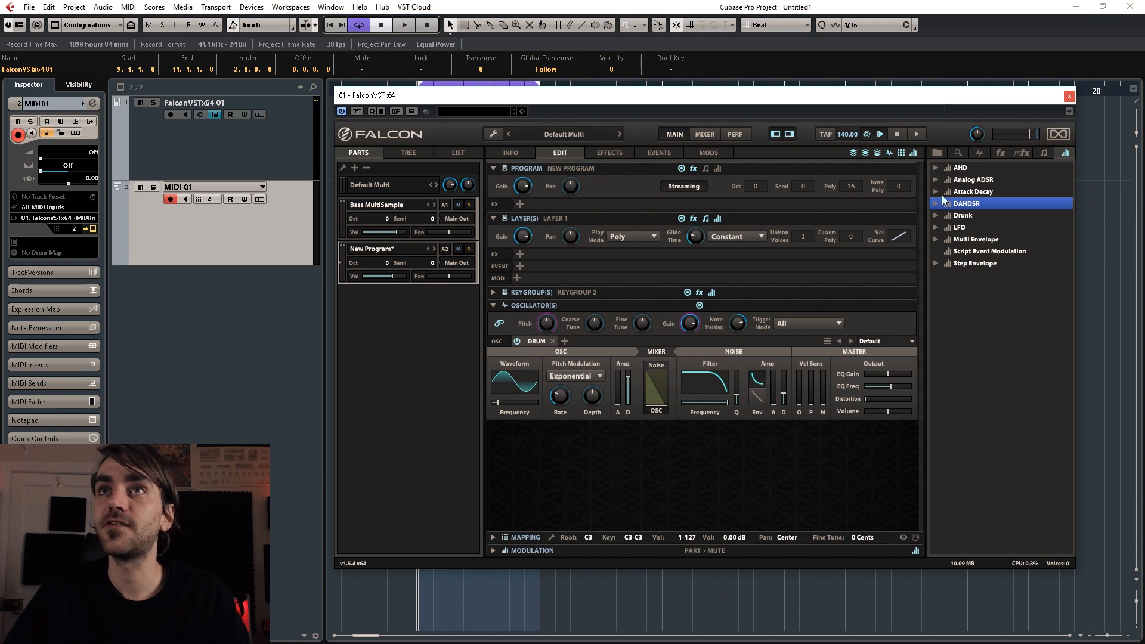
click(1067, 98)
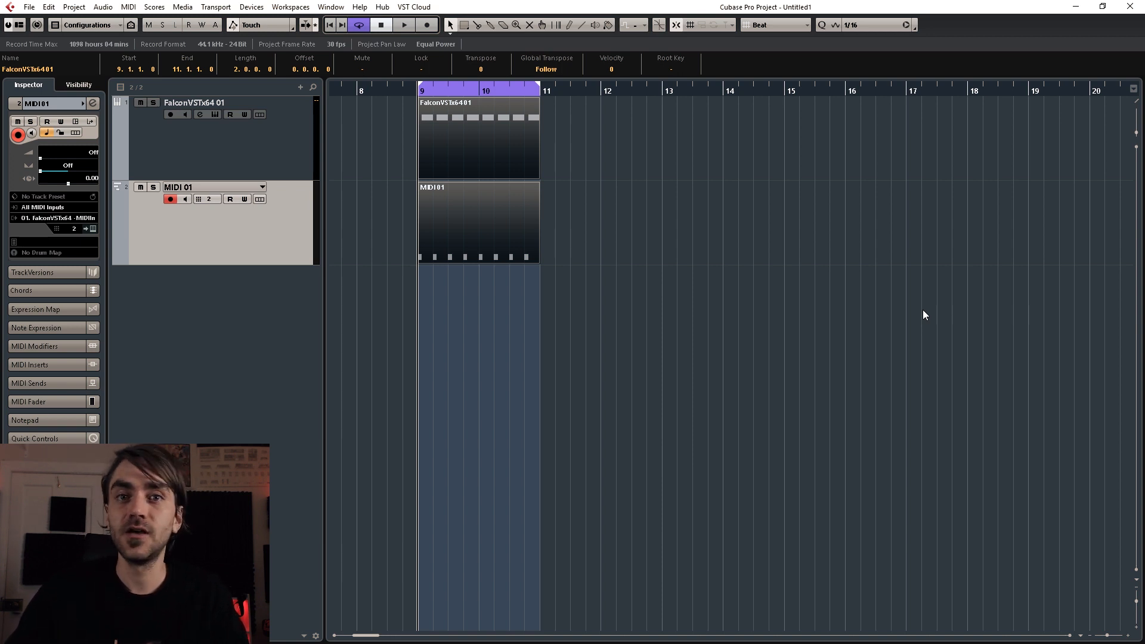
click(839, 363)
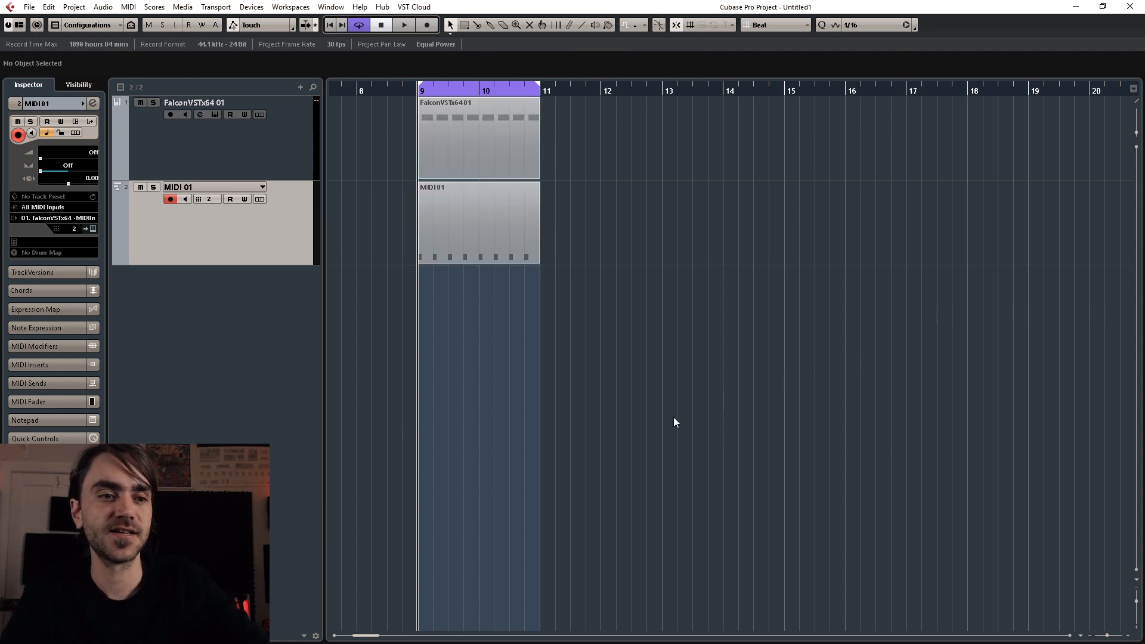
Reopen the Falcon instrument from the MIDI 01 track and play the loop with bass and kick together.
click(93, 229)
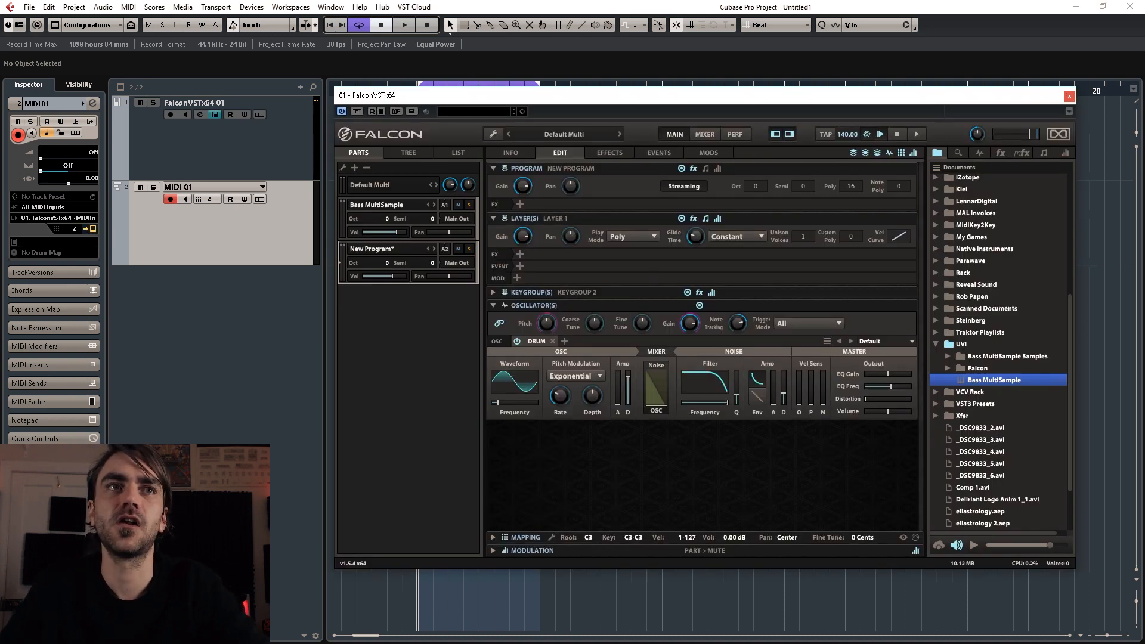
key(space)
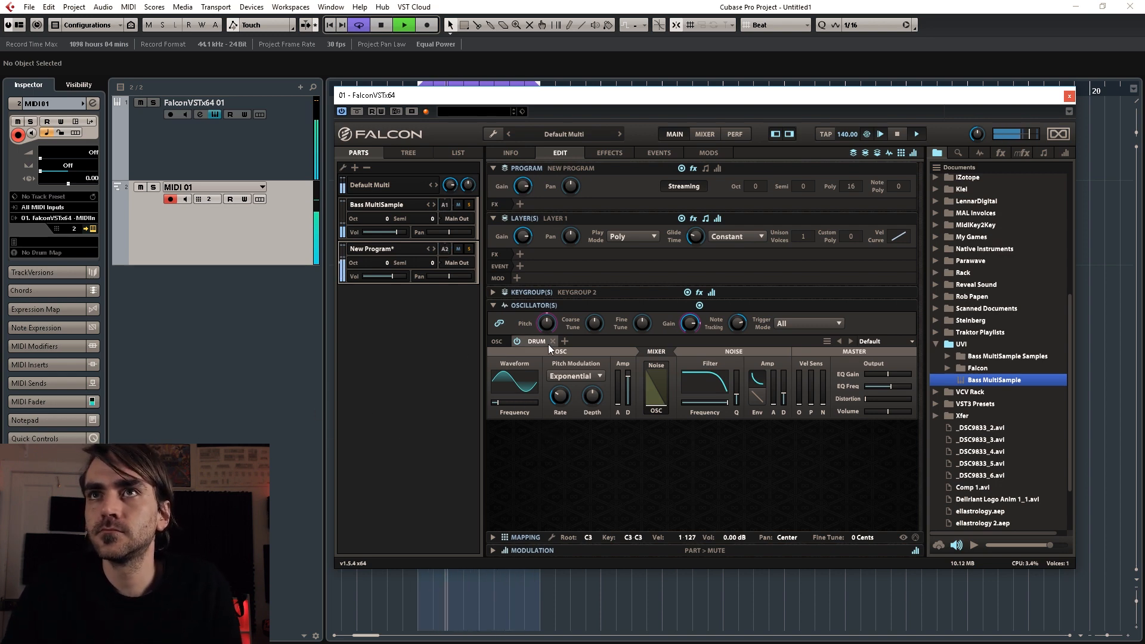
For Keygroup 1's Drum oscillator, fine-tune the pitch modulation rate, lower the EQ gain and raise the EQ frequency close to maximum.
click(408, 153)
click(415, 251)
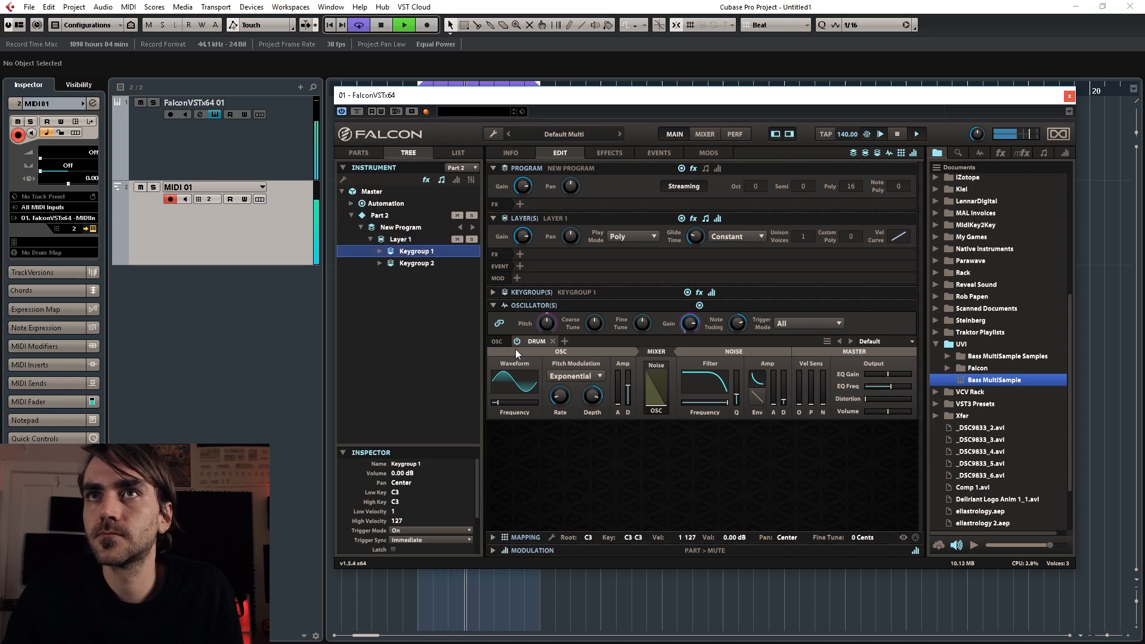
drag(567, 399, 559, 403)
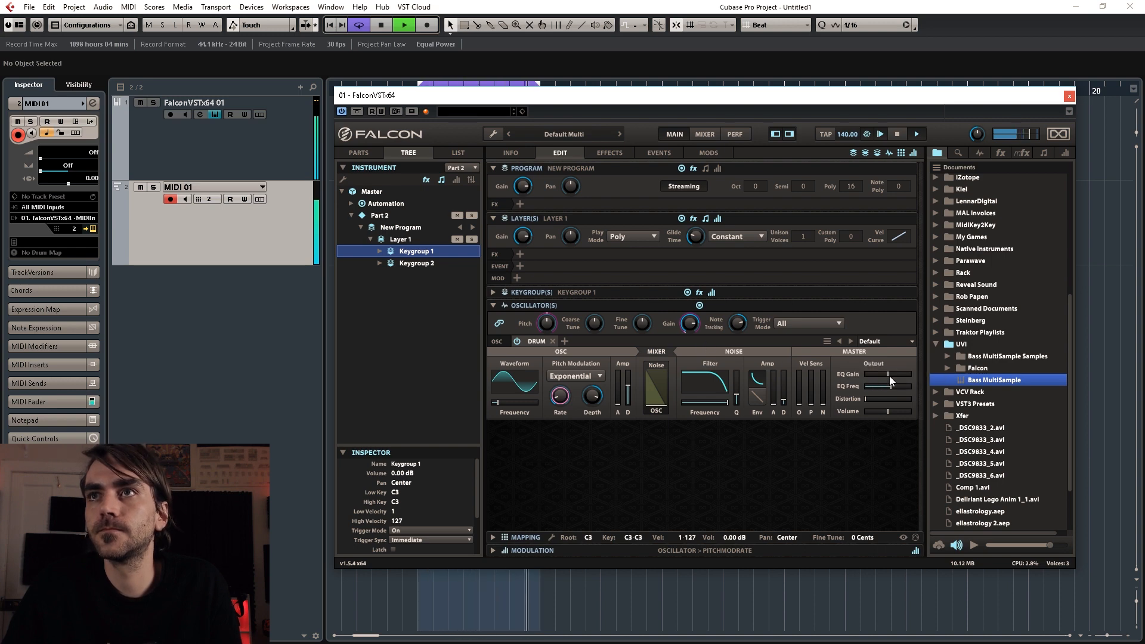
drag(891, 385, 854, 373)
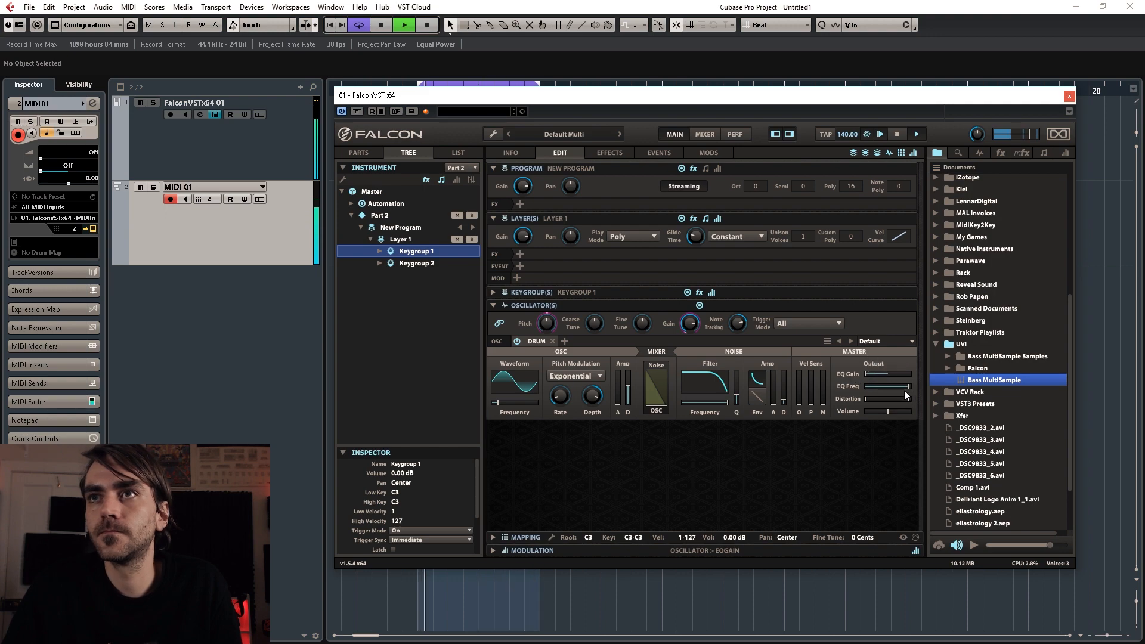